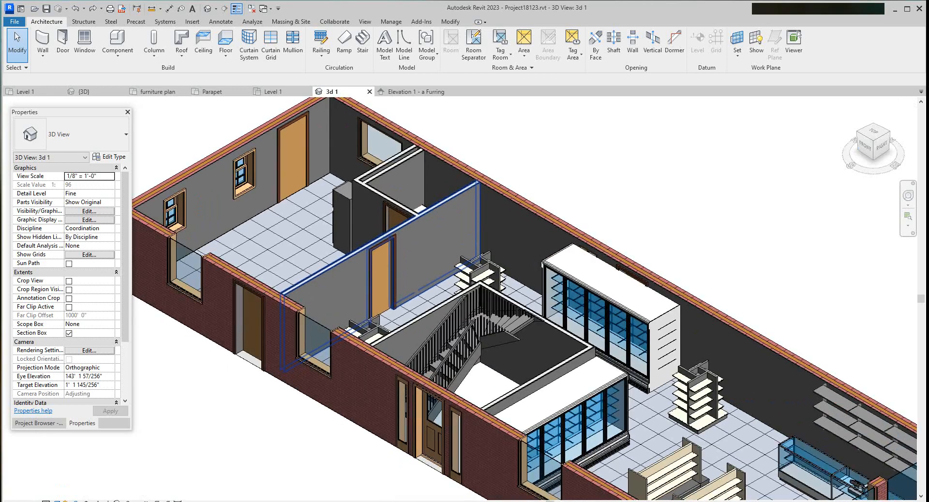
scroll(606, 162, "down", 2)
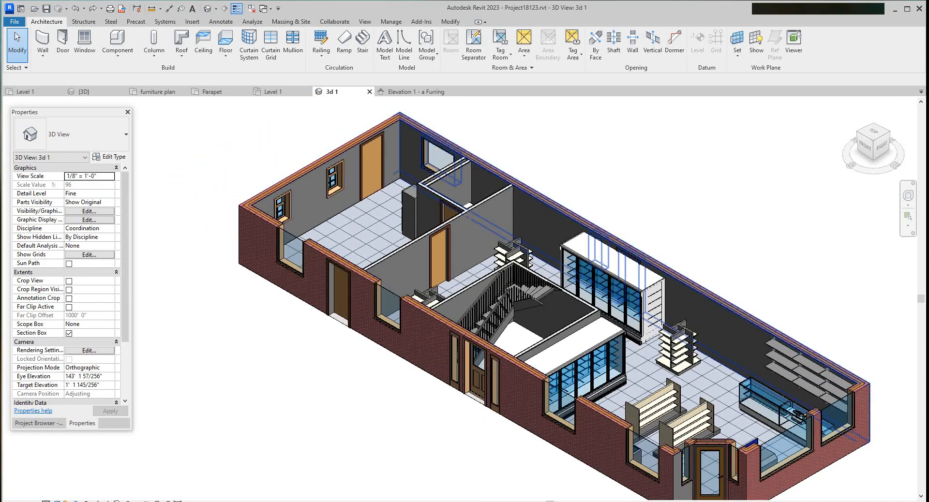
scroll(391, 267, "up", 3)
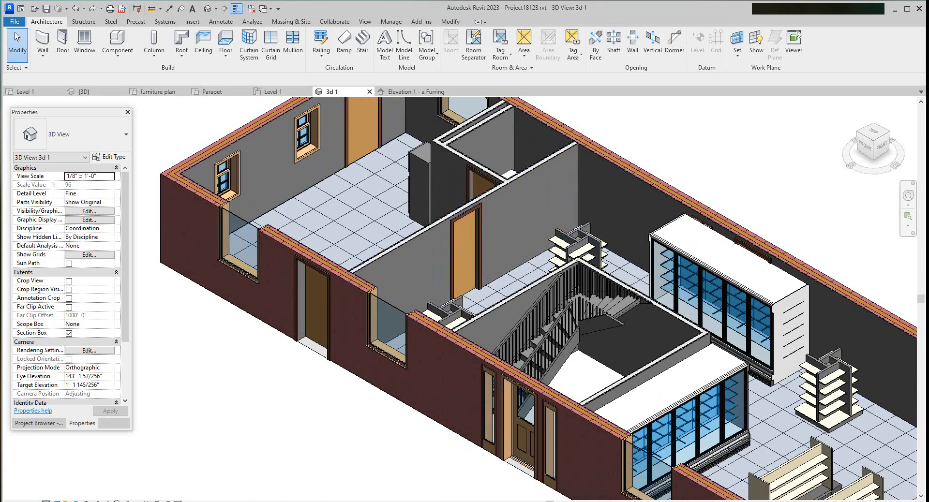
left_click(407, 267)
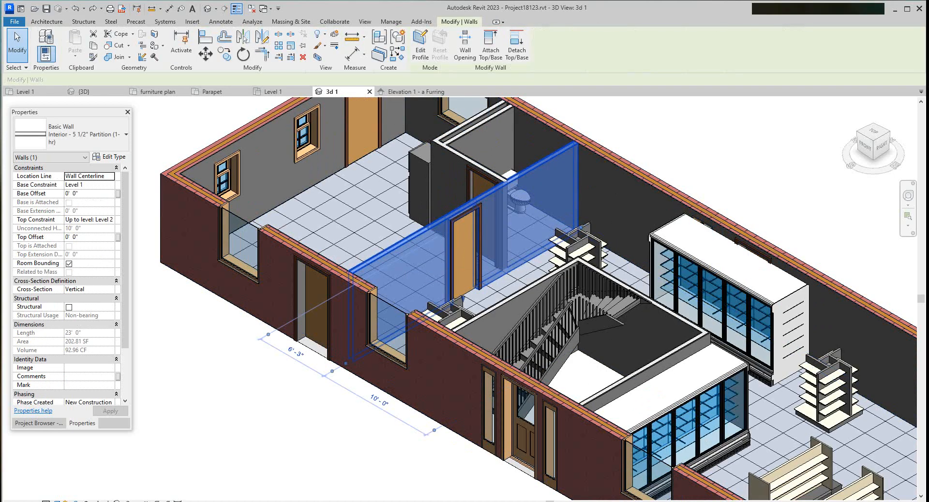
scroll(491, 273, "up", 3)
scroll(491, 274, "down", 4)
key("Escape")
scroll(425, 215, "down", 3)
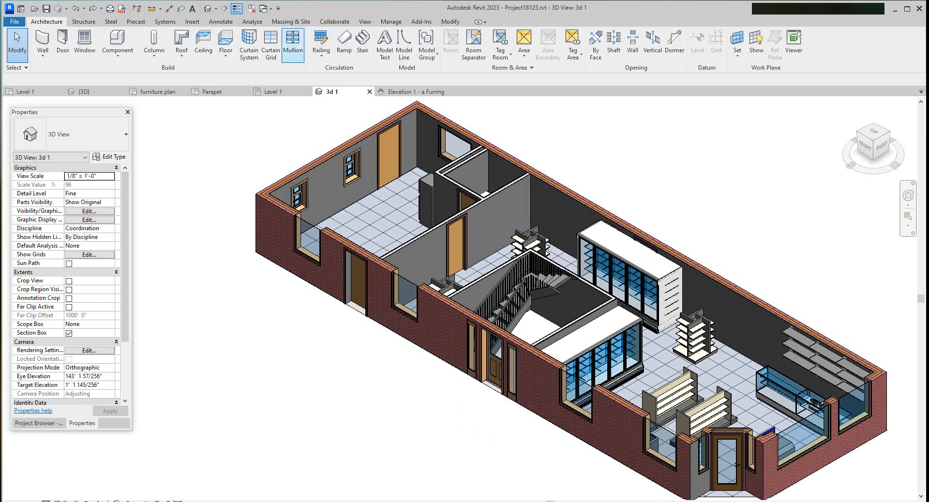
Load the Base 1 and Base 3 profile families from the Autodesk family library.
left_click(193, 22)
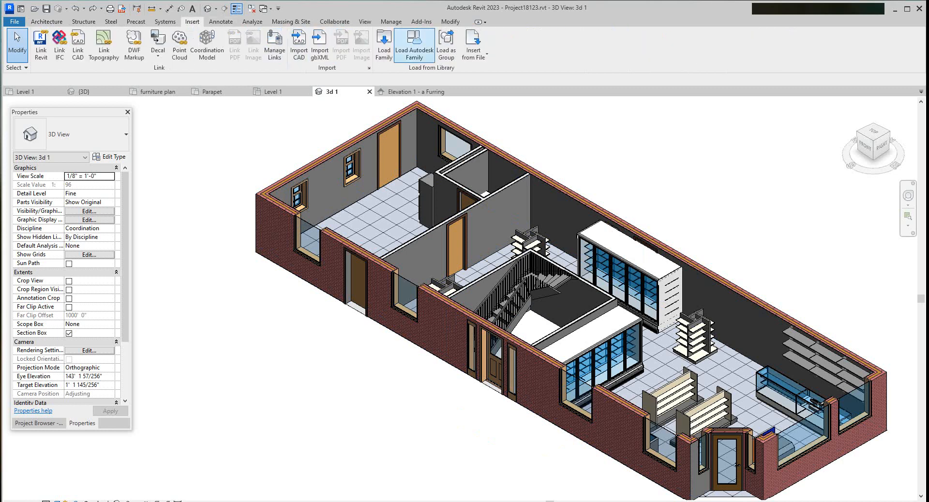
left_click(414, 45)
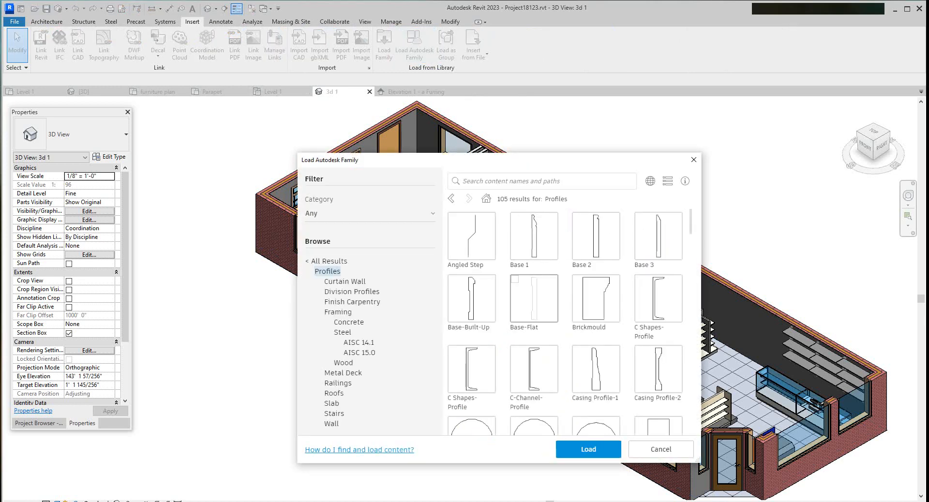
left_click(515, 217)
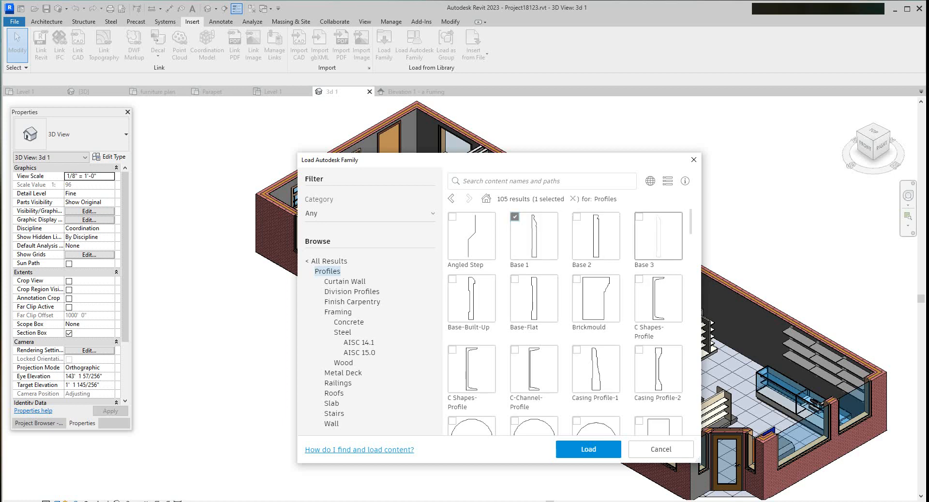
left_click(639, 217)
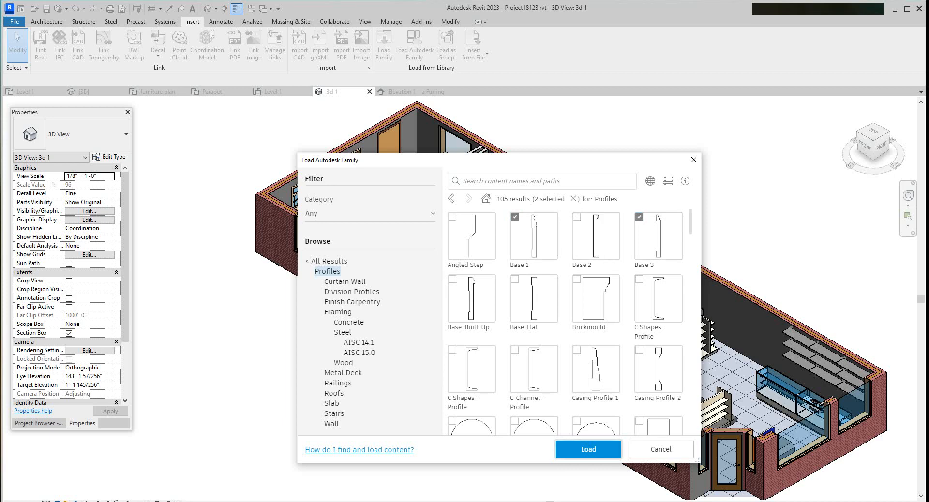
left_click(589, 449)
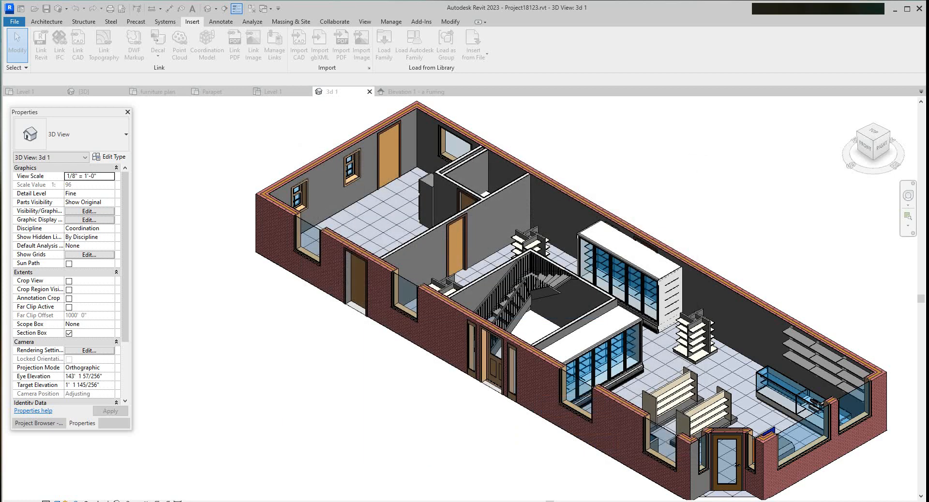
Select every instance in the entire project of the interior 5 1/2" partition wall that separates the back room from the shop.
scroll(731, 356, "up", 2)
scroll(731, 356, "down", 1)
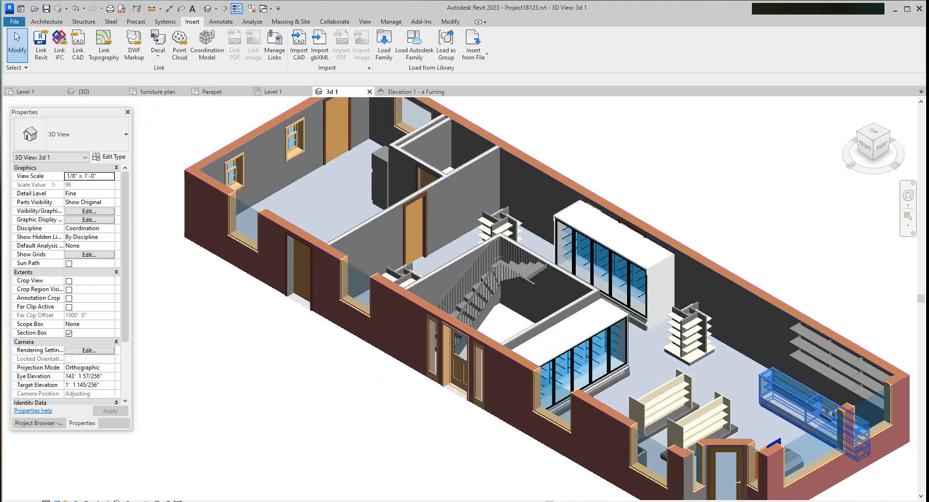
scroll(728, 349, "up", 1)
middle_click_drag(728, 348, 735, 392)
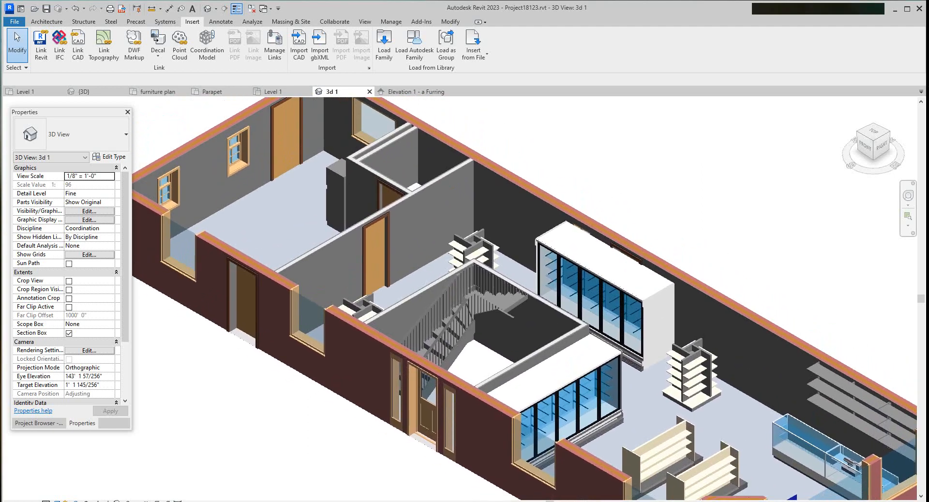
scroll(364, 249, "down", 1)
scroll(337, 253, "up", 2)
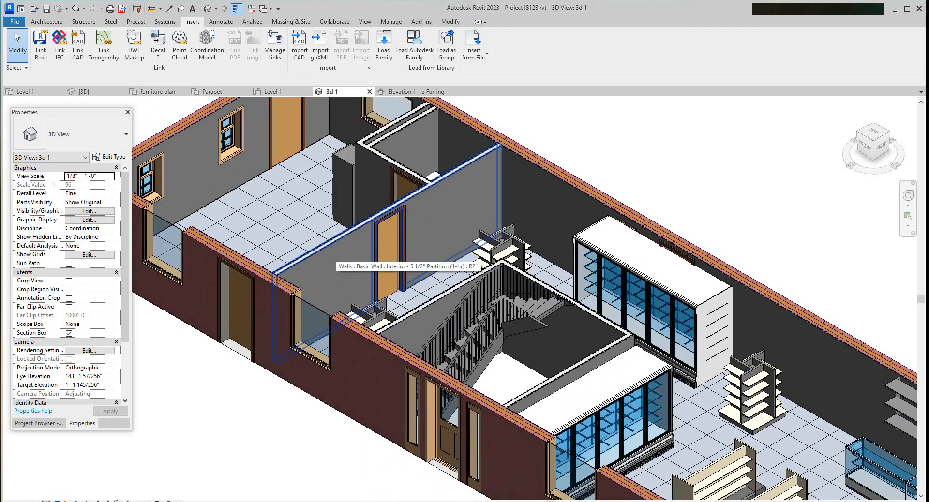
left_click(338, 257)
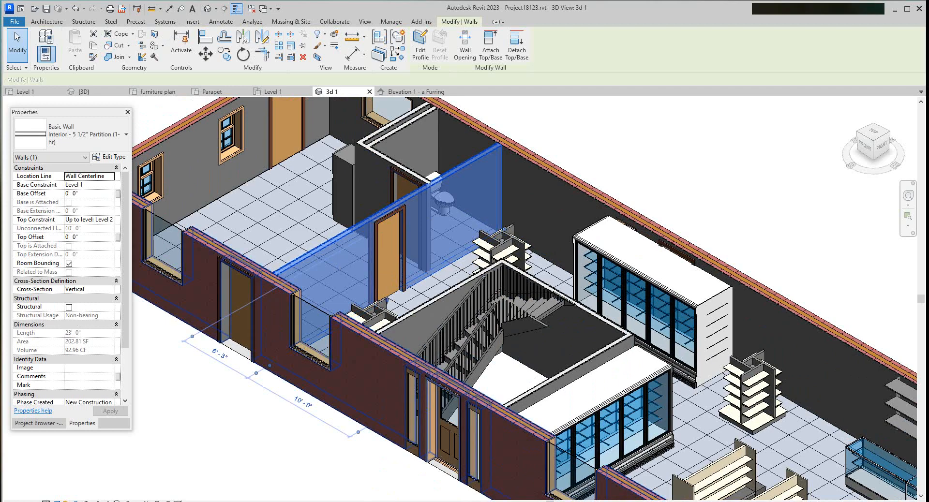
right_click(340, 242)
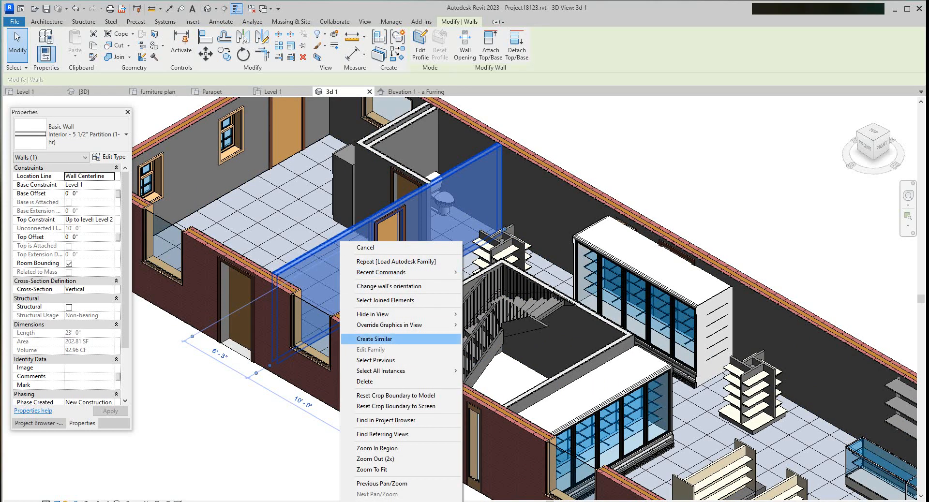
mouse_move(382, 370)
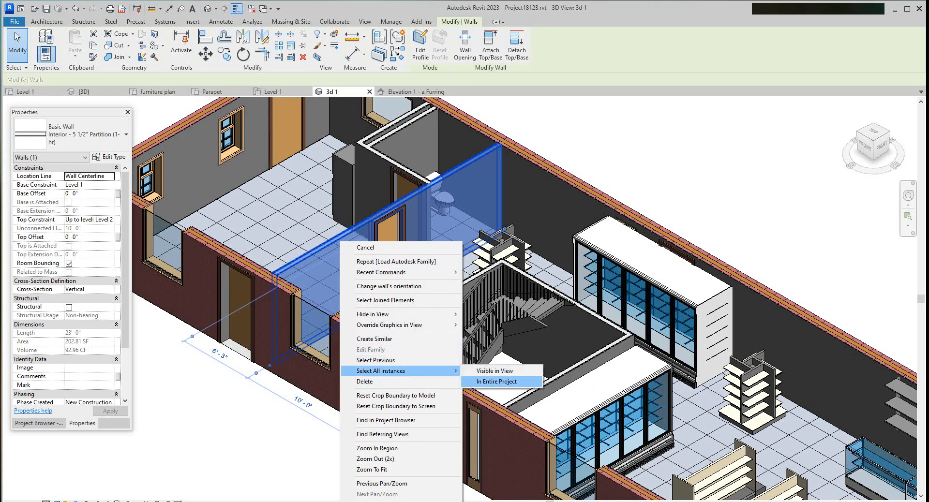
left_click(496, 382)
scroll(532, 291, "down", 3)
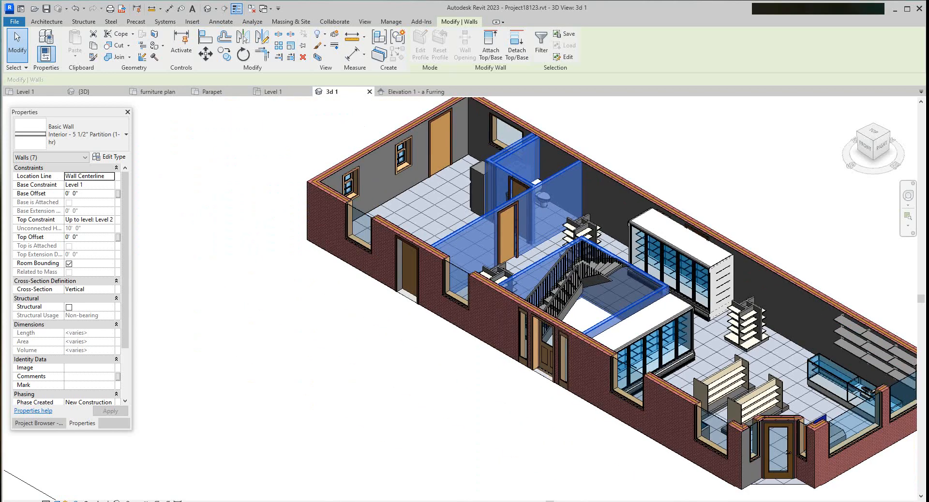
scroll(726, 194, "up", 2)
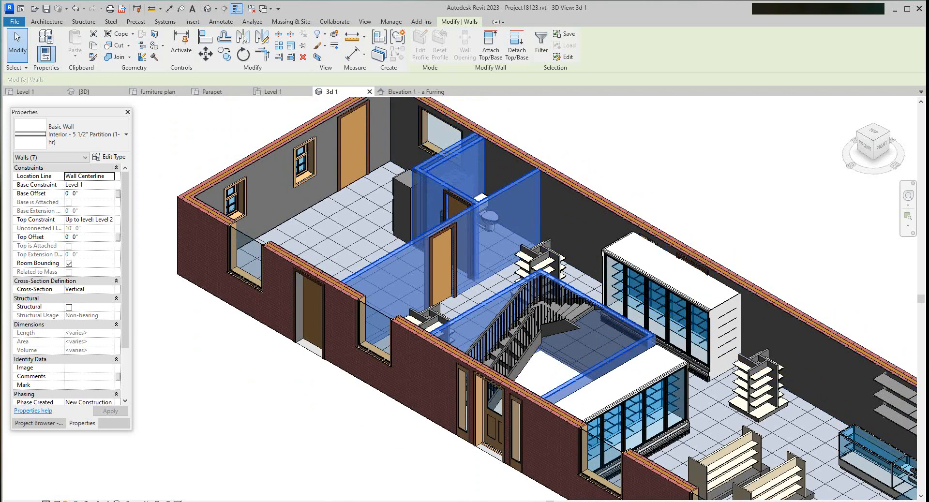
Duplicate the selected walls' type as Interior - 5 1/2" Partition (1-hr) 2.
left_click(109, 156)
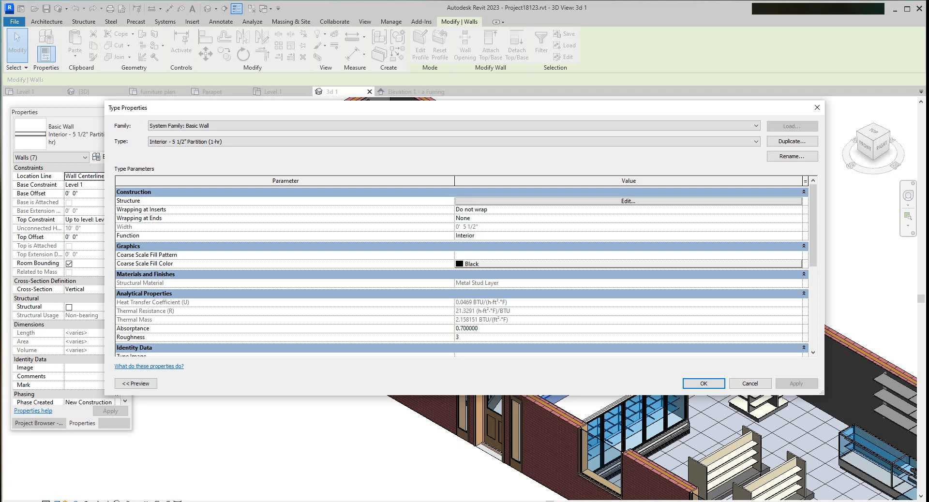
left_click(792, 141)
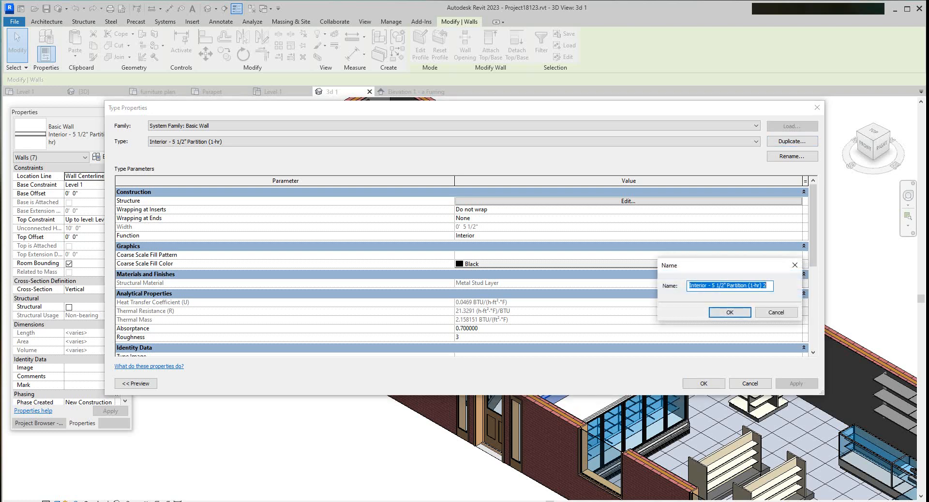
left_click(729, 313)
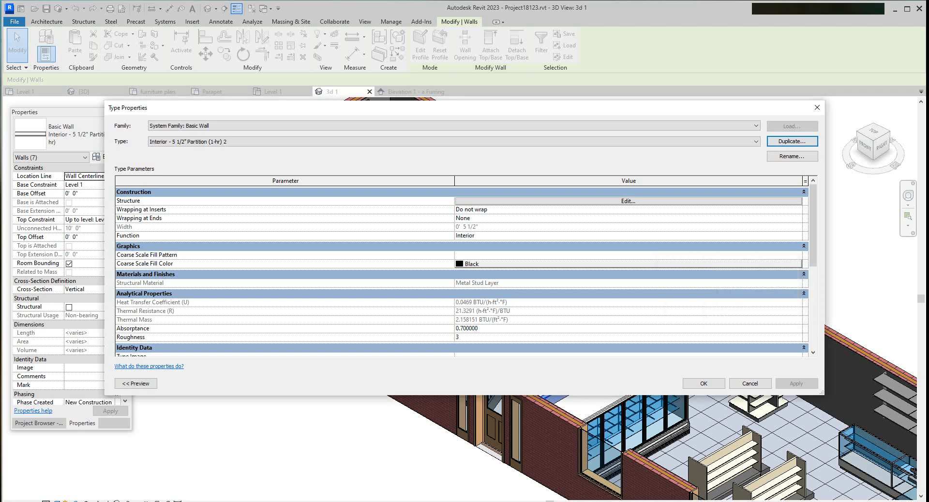
Delete the outermost Gypsum Wall Board layer on the interior side of the new wall type's structure.
left_click(628, 201)
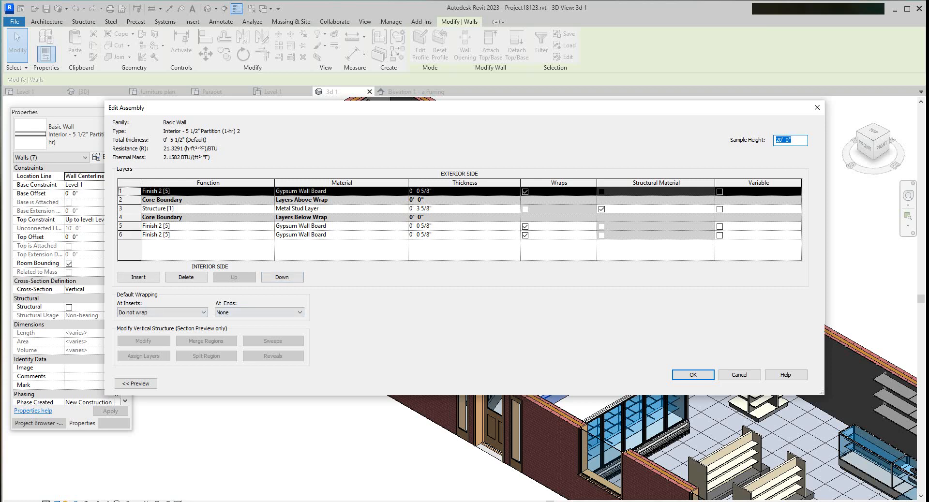
left_click(129, 235)
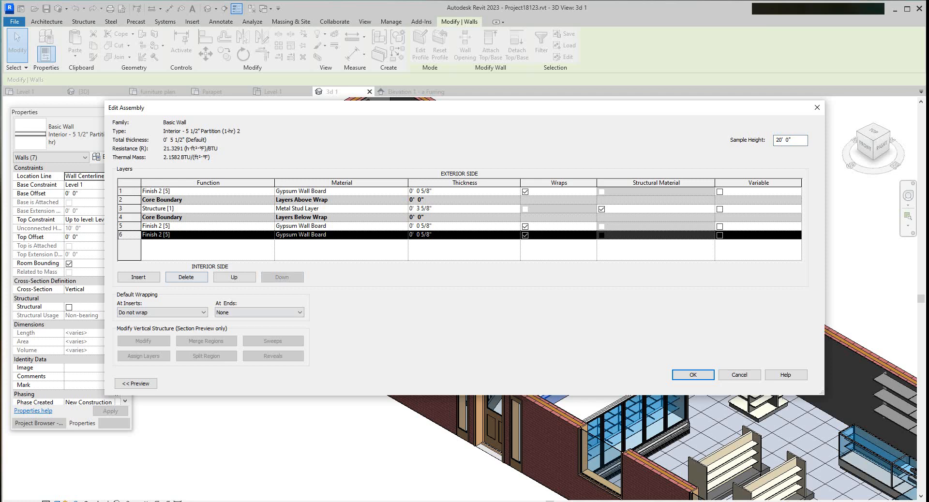
left_click(186, 277)
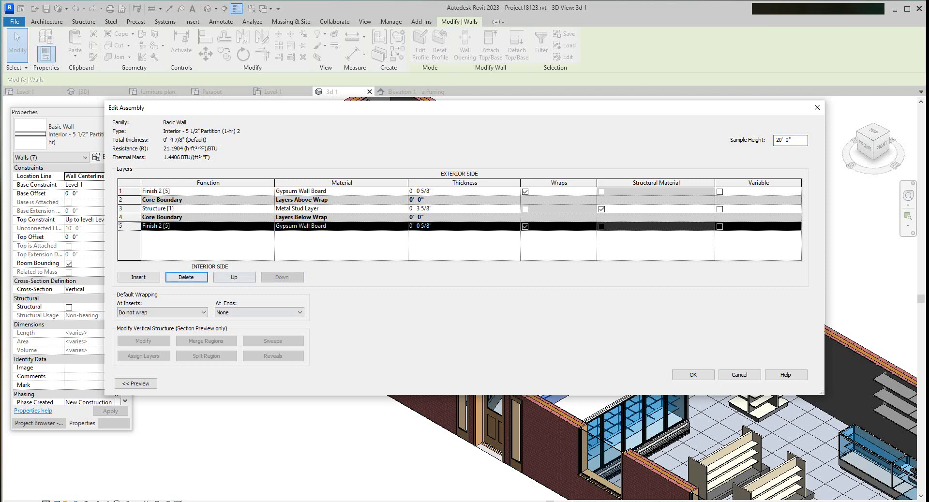
Show the section preview of the wall assembly, focused on the base of the wall.
left_click(136, 384)
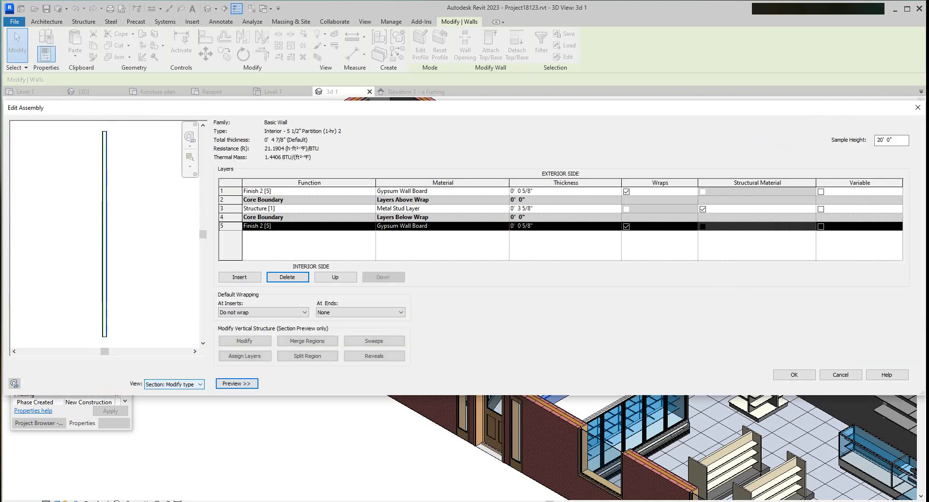
scroll(125, 334, "up", 6)
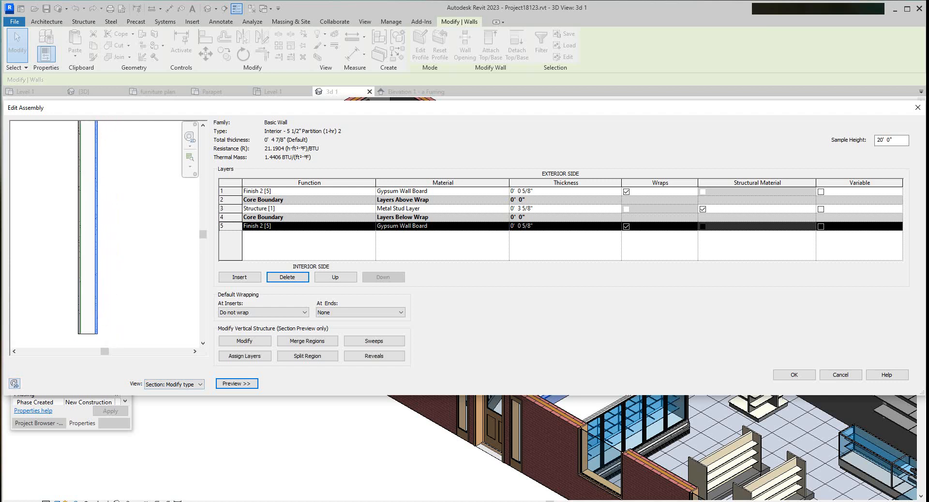
middle_click_drag(82, 333, 119, 288)
scroll(118, 287, "up", 2)
scroll(118, 285, "down", 1)
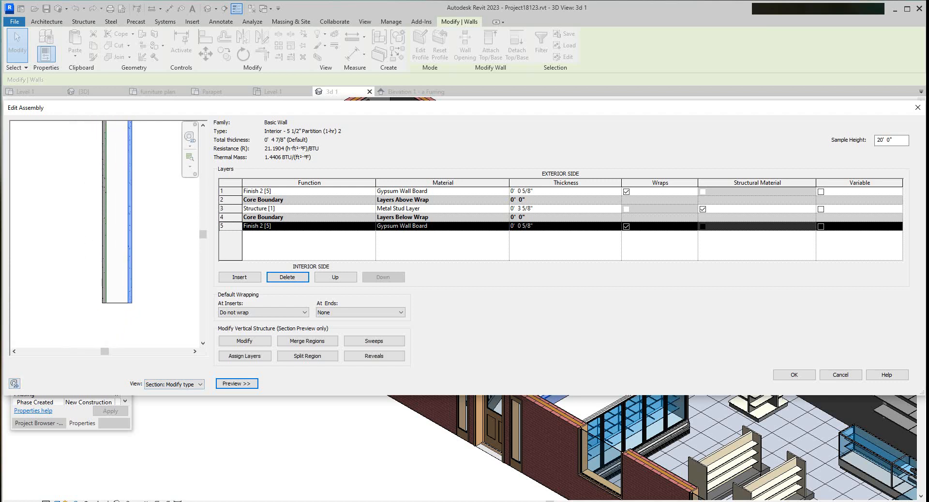
Add a wall sweep to the assembly using the Base 1 : 4 1/2" x 5/8" profile.
left_click(374, 341)
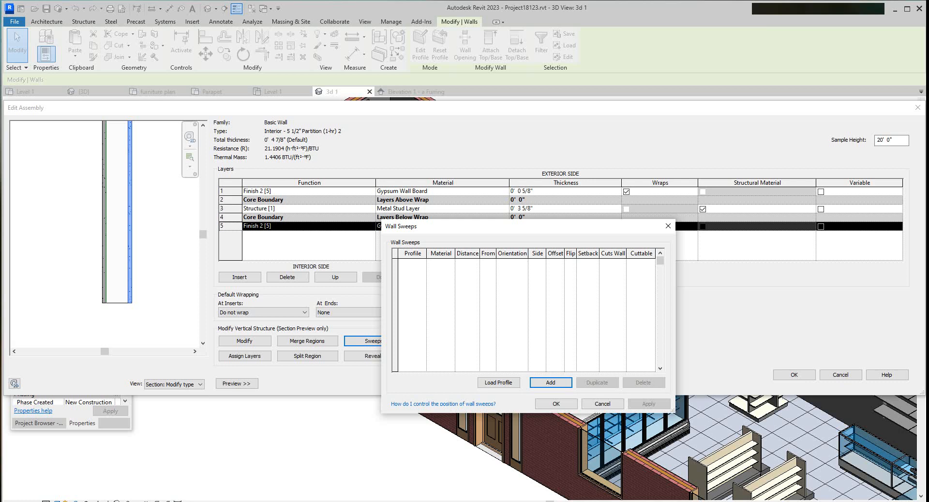
key("Tab")
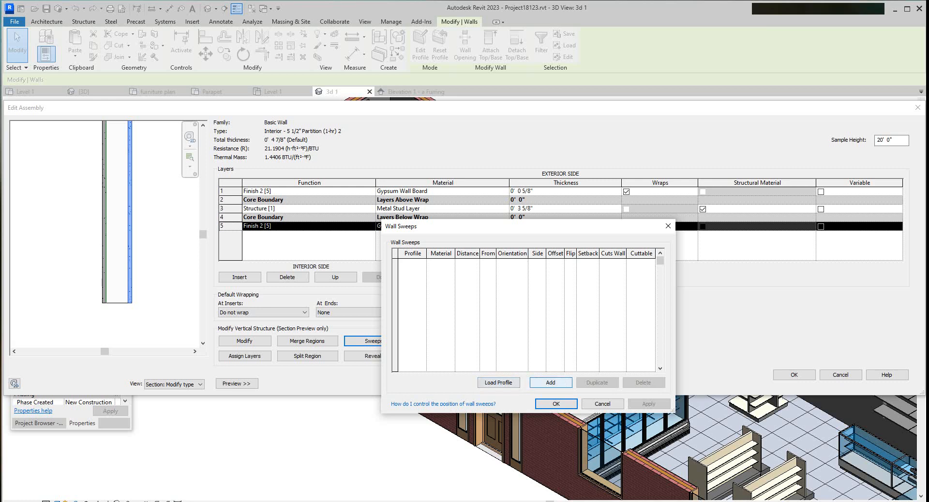
left_click(551, 382)
left_click(417, 263)
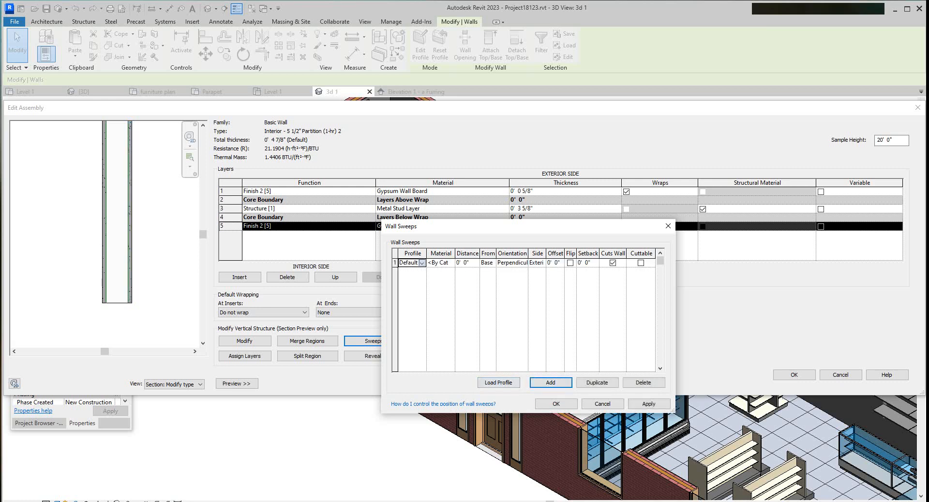
left_click(422, 263)
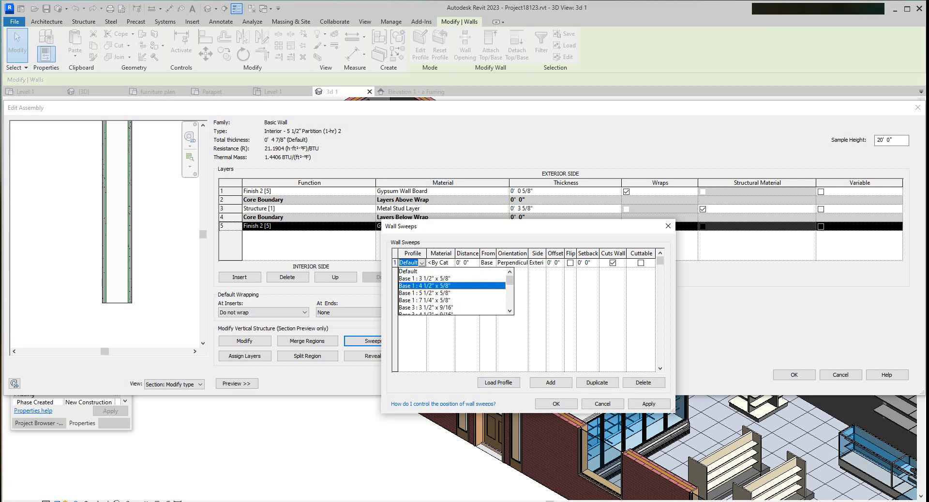
left_click(431, 286)
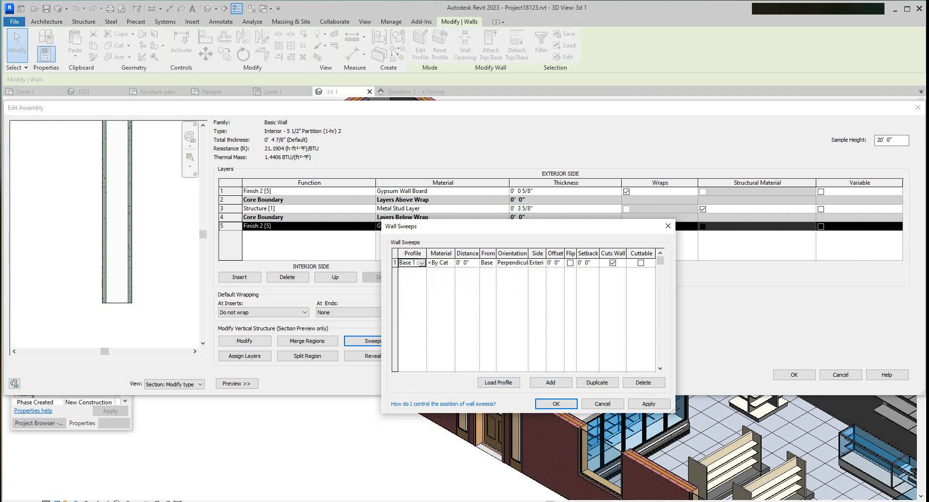
Assign the Door - Panel material to the base sweep, with its shading set to use the render appearance.
left_click(439, 263)
left_click(451, 263)
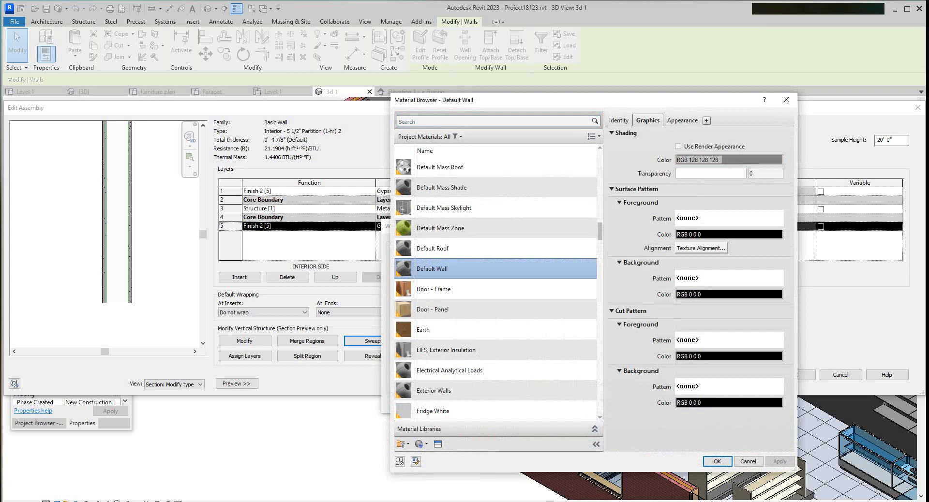
scroll(484, 310, "up", 3)
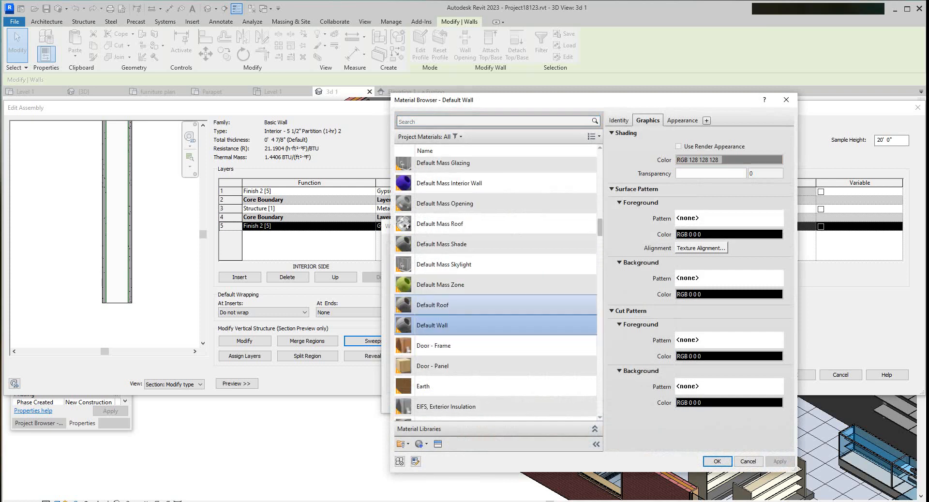
scroll(455, 308, "down", 3)
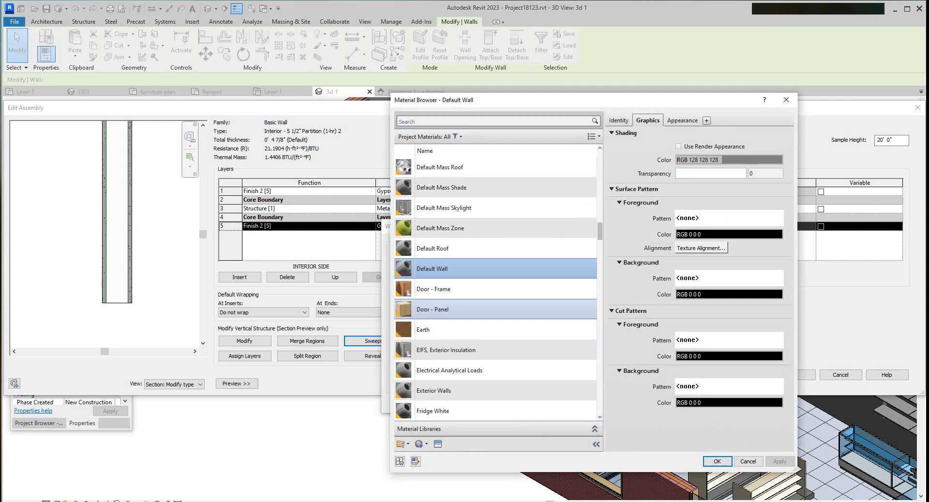
left_click(455, 309)
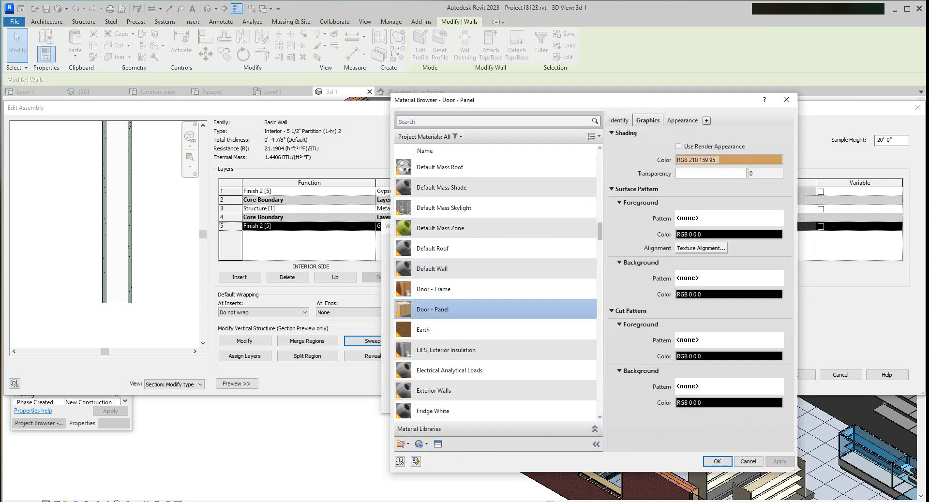
left_click(678, 146)
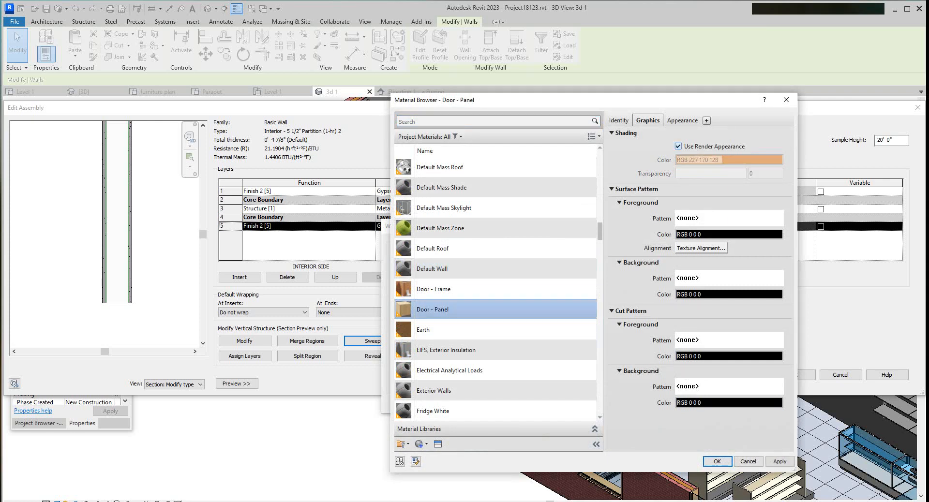
left_click(682, 120)
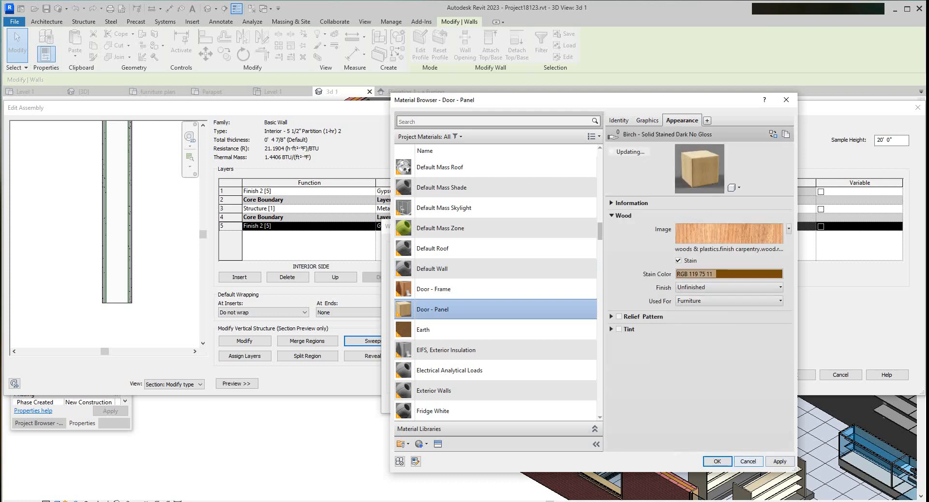
left_click(780, 462)
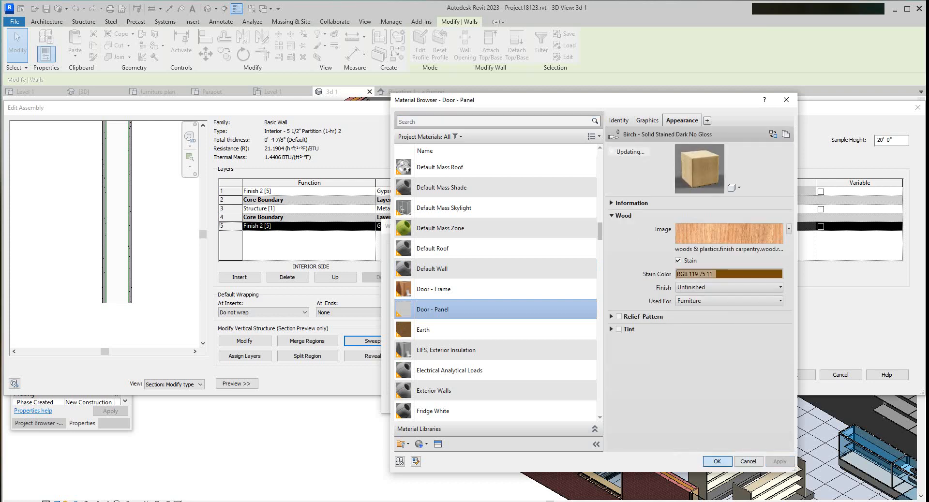
left_click(717, 462)
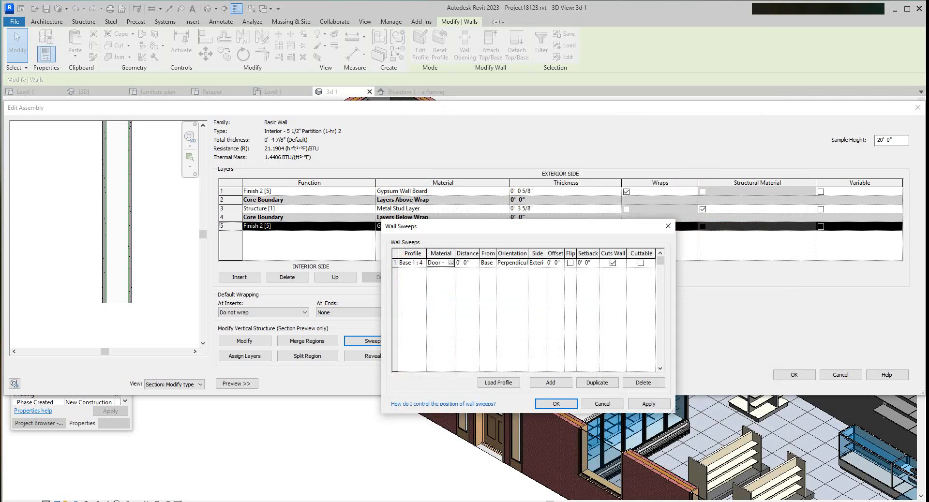
Widen the Wall Sweeps table and apply the exterior-side base sweep to the wall assembly.
left_click_drag(675, 283, 845, 262)
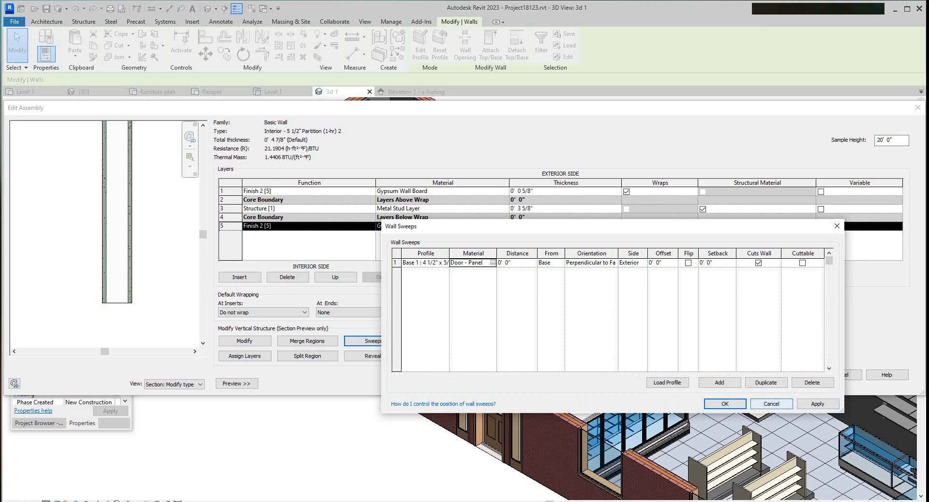
left_click(818, 403)
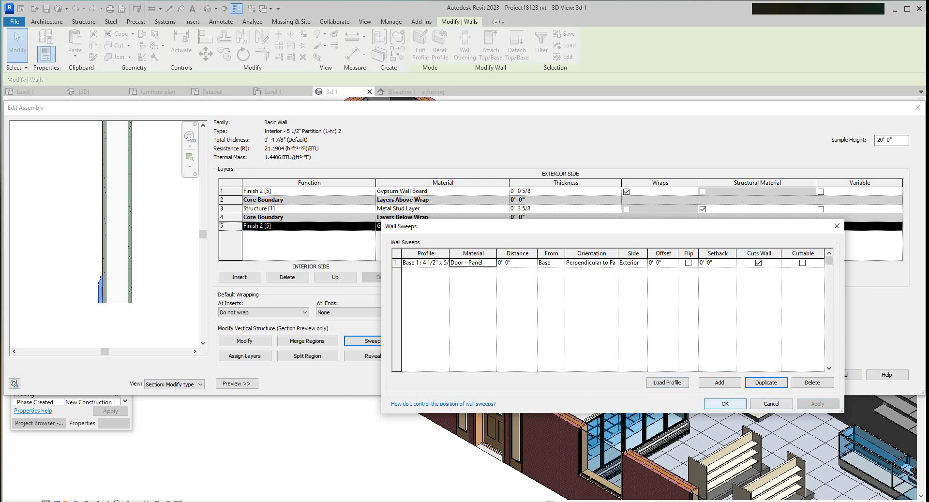
left_click(725, 403)
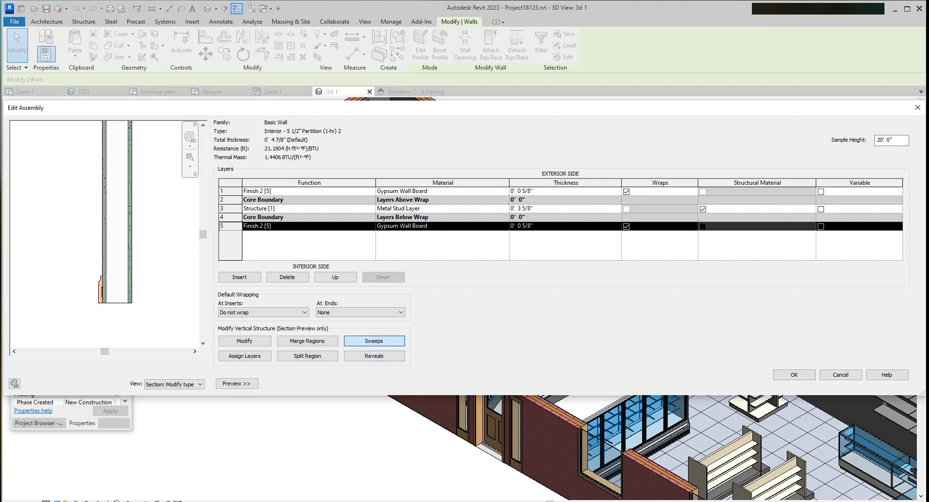
Add a second wall sweep with the Base 1 : 4 1/2" x 5/8" profile and the Door - Panel material.
left_click(374, 341)
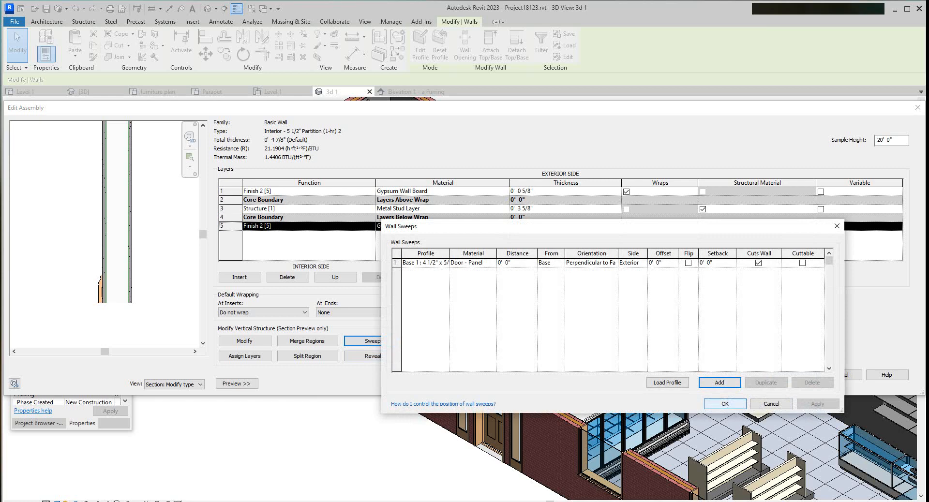
left_click(720, 382)
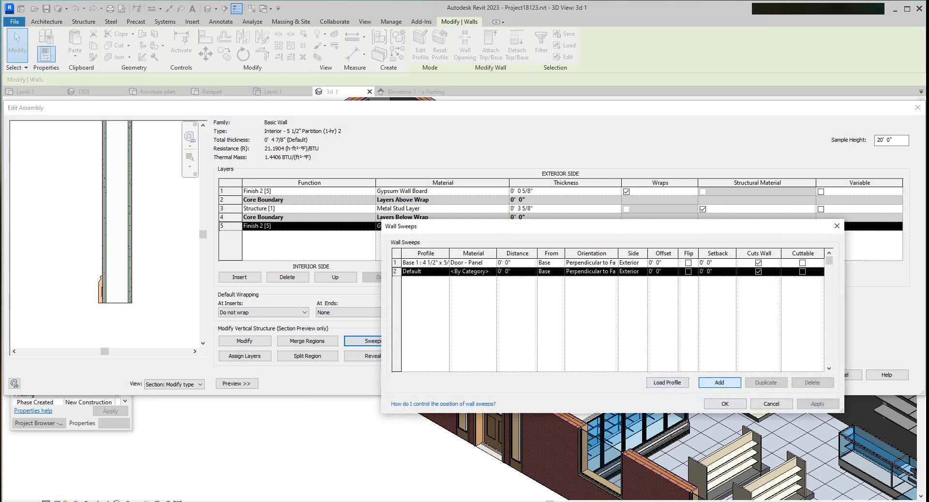
left_click(445, 272)
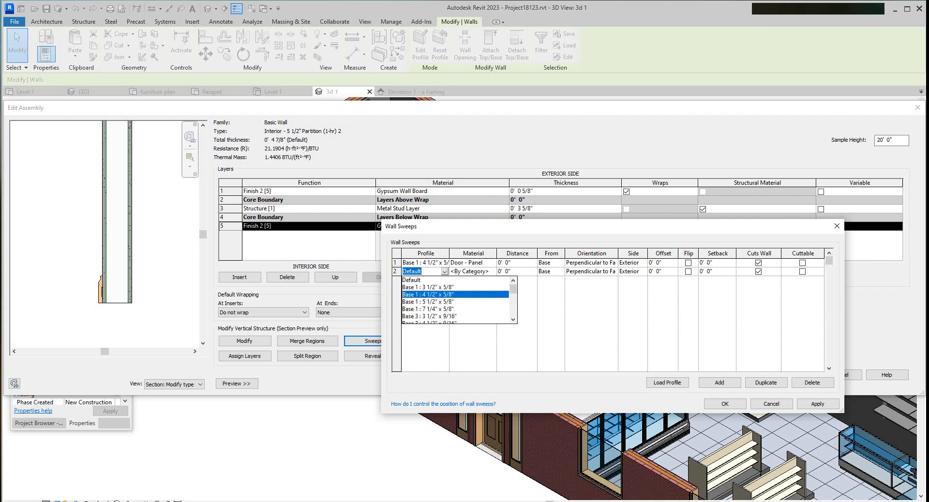
left_click(428, 294)
left_click(482, 272)
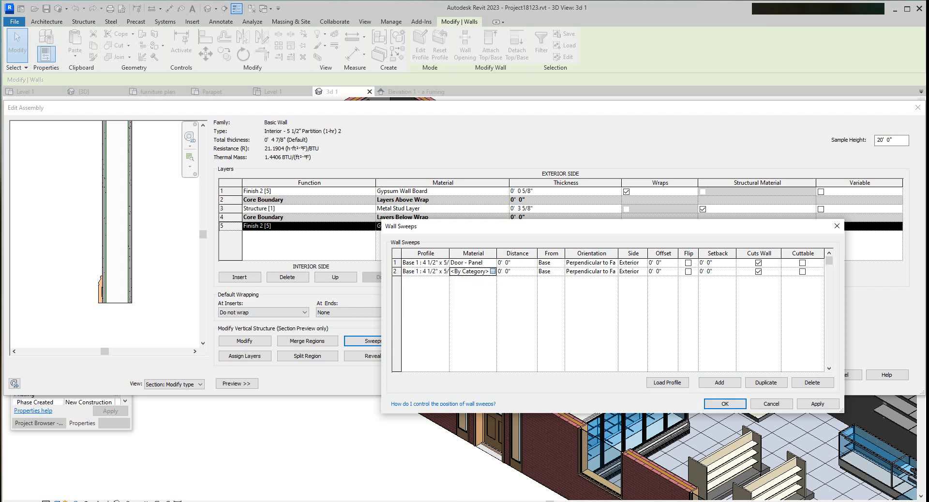
left_click(493, 271)
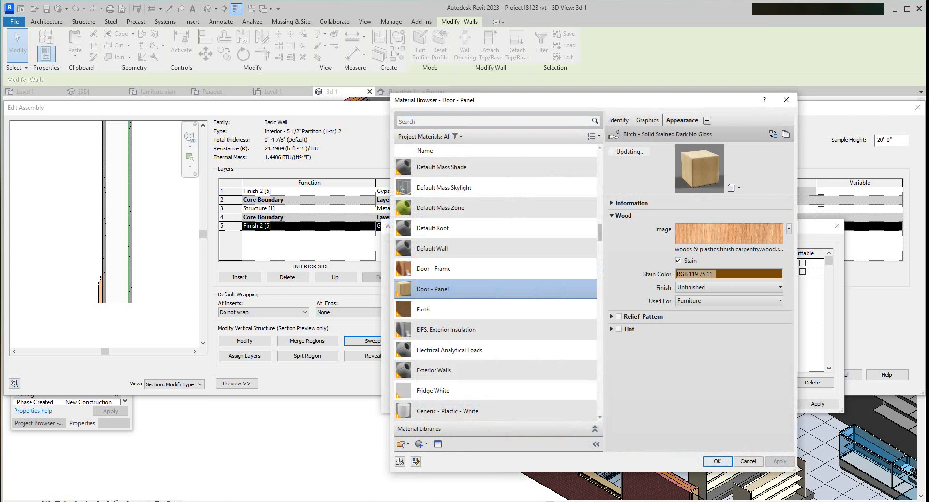
left_click(717, 461)
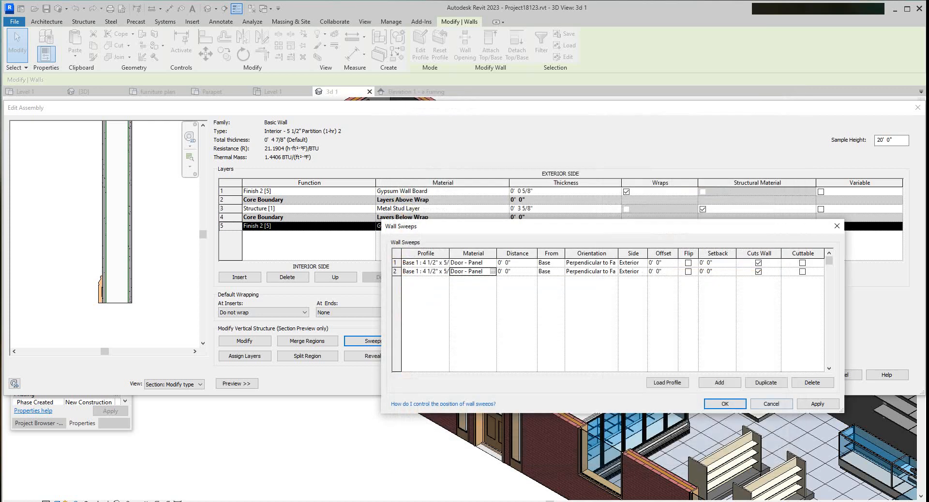
left_click(818, 404)
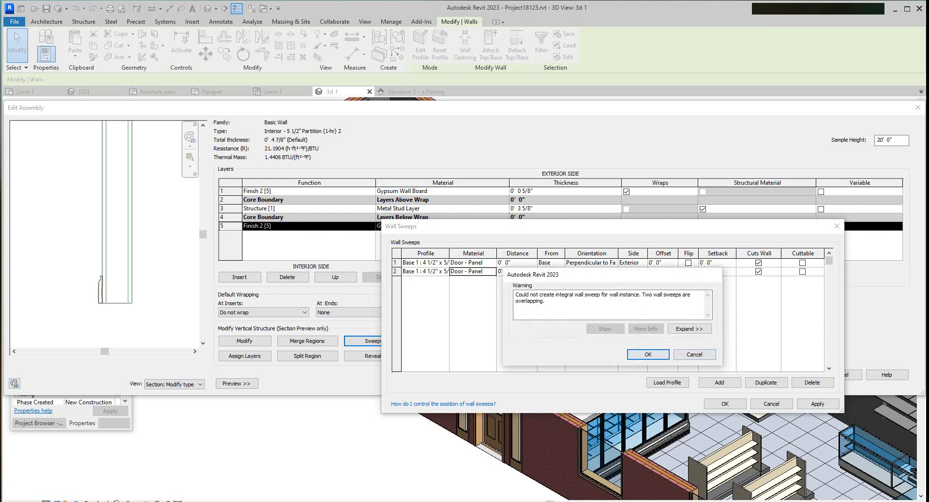
left_click(694, 354)
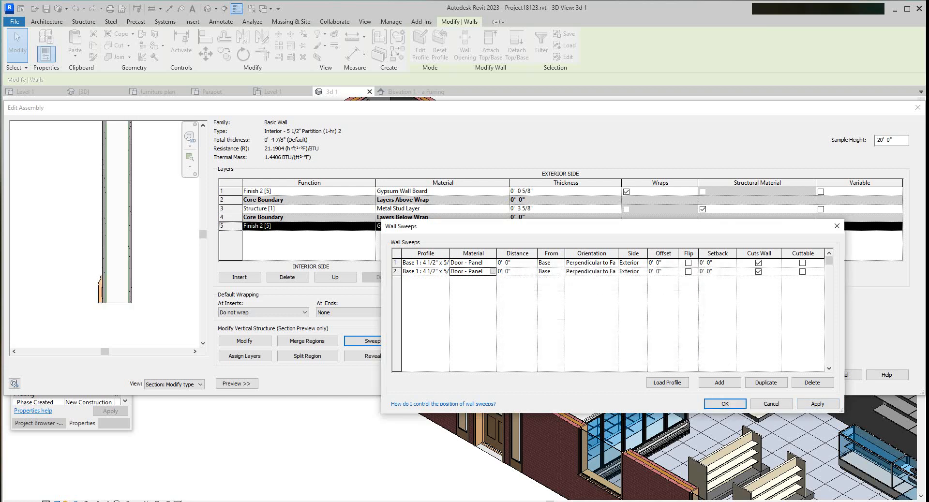
Set the second sweep's side to Interior and apply it to the wall assembly.
left_click(642, 272)
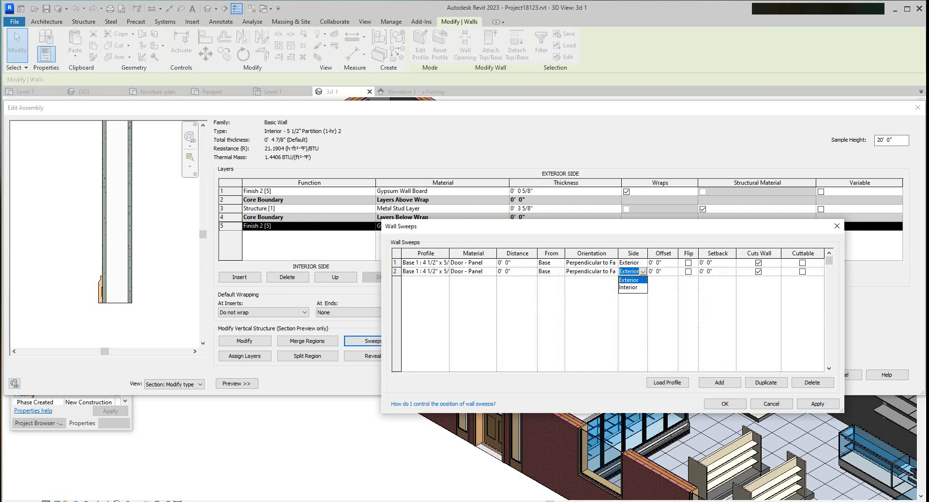
left_click(630, 288)
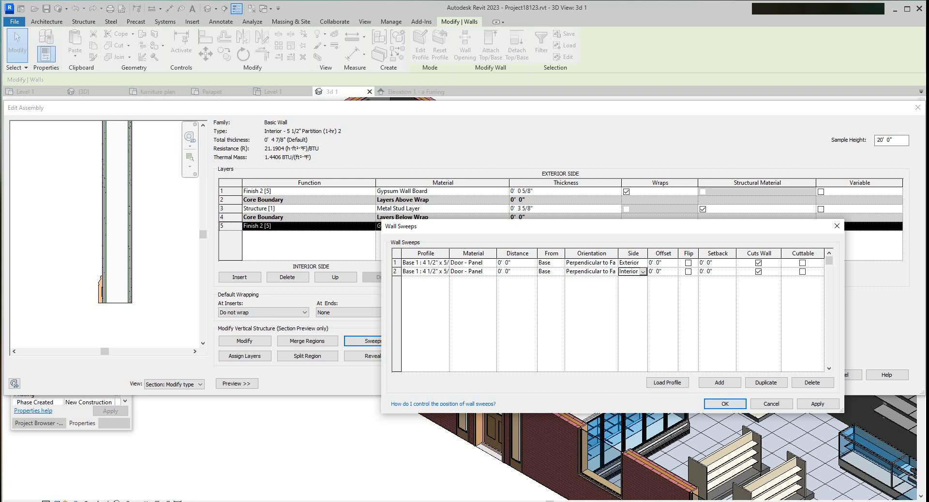
left_click(817, 404)
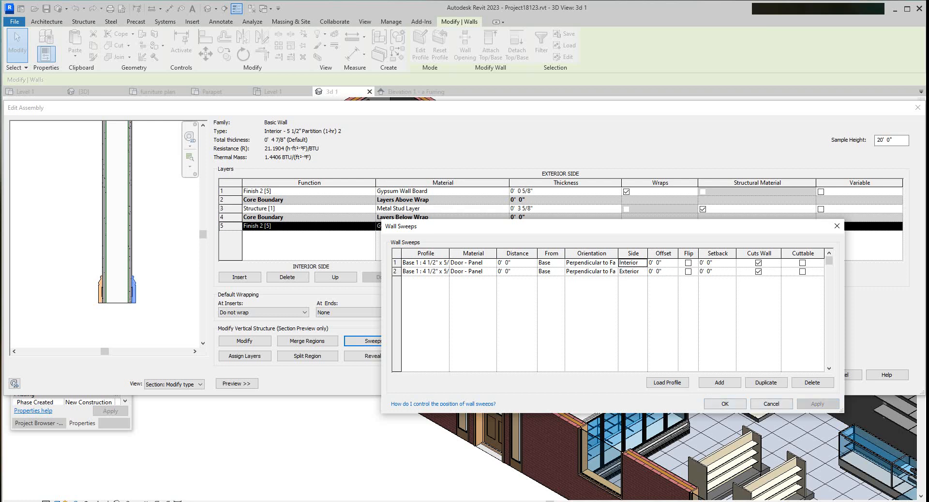
left_click(771, 404)
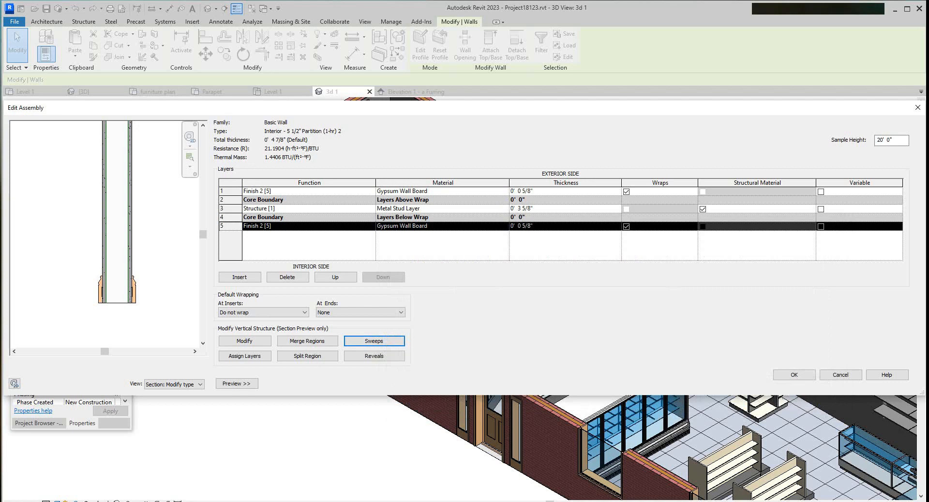
Confirm the edited assembly and type for the selected partition walls, and clear the selection.
left_click(794, 375)
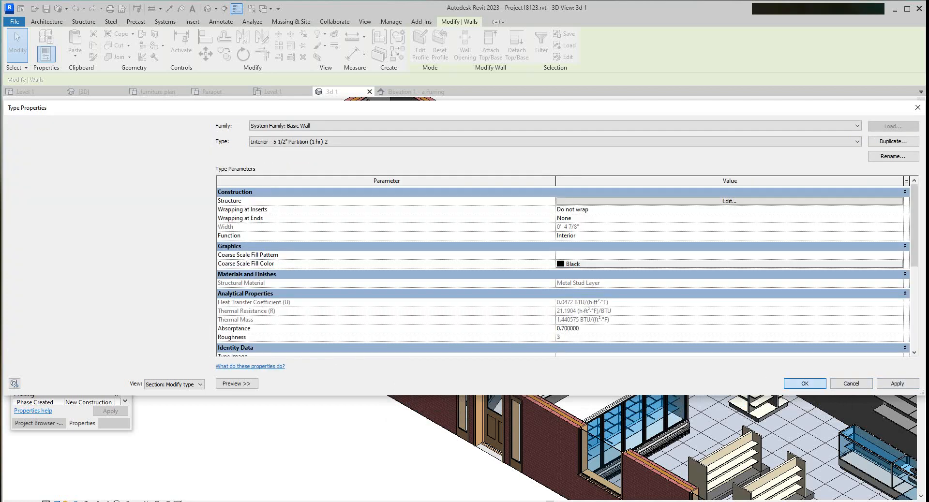
left_click(804, 383)
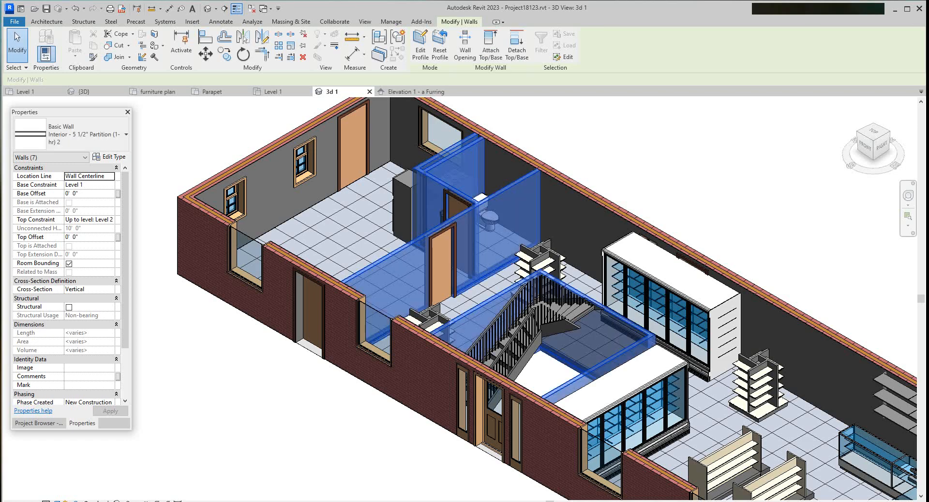
key("Escape")
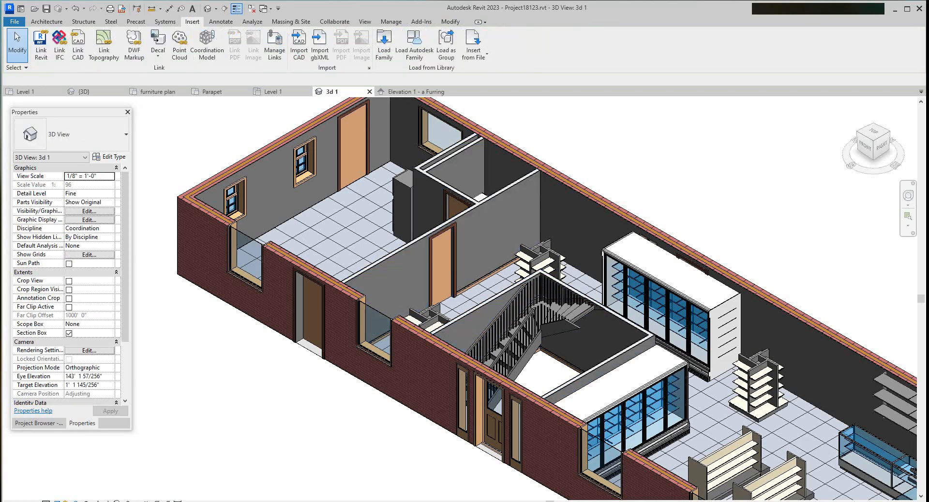
Select all instances of the exterior walls type in the entire project.
scroll(455, 286, "up", 5)
scroll(393, 248, "down", 4)
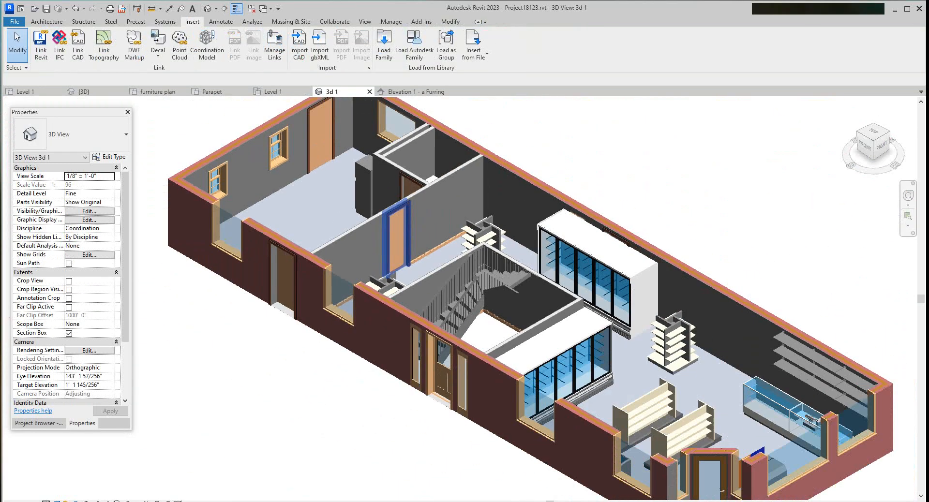
scroll(393, 247, "down", 1)
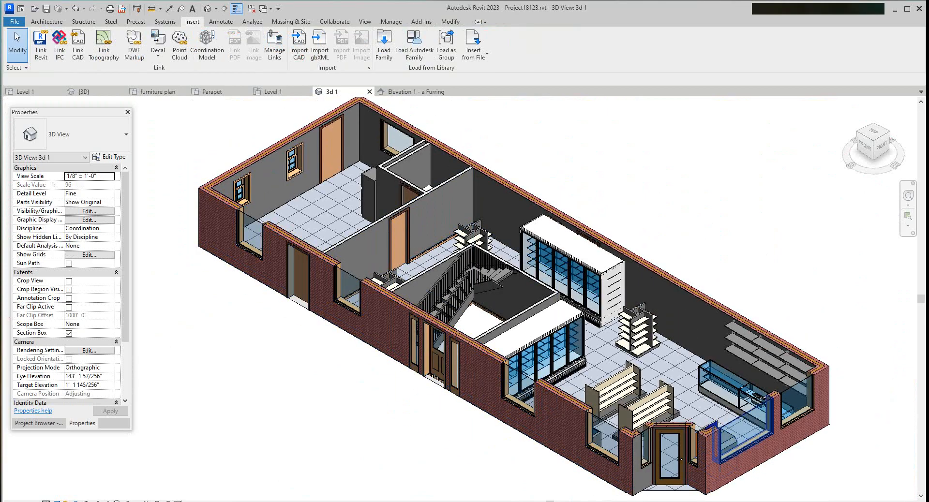
left_click_drag(882, 145, 879, 159)
mouse_move(464, 290)
middle_mouse_down("shift")
mouse_move(401, 338)
mouse_move(339, 285)
mouse_move(275, 266)
mouse_move(217, 286)
mouse_move(281, 314)
mouse_move(368, 271)
mouse_move(421, 329)
mouse_move(474, 280)
middle_mouse_up("shift")
left_click_drag(875, 146, 879, 155)
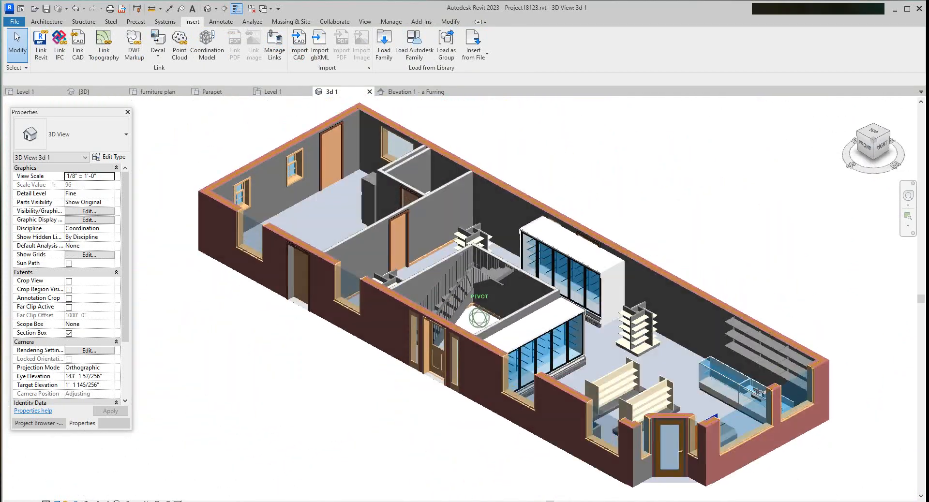
scroll(503, 195, "up", 2)
left_click(500, 195)
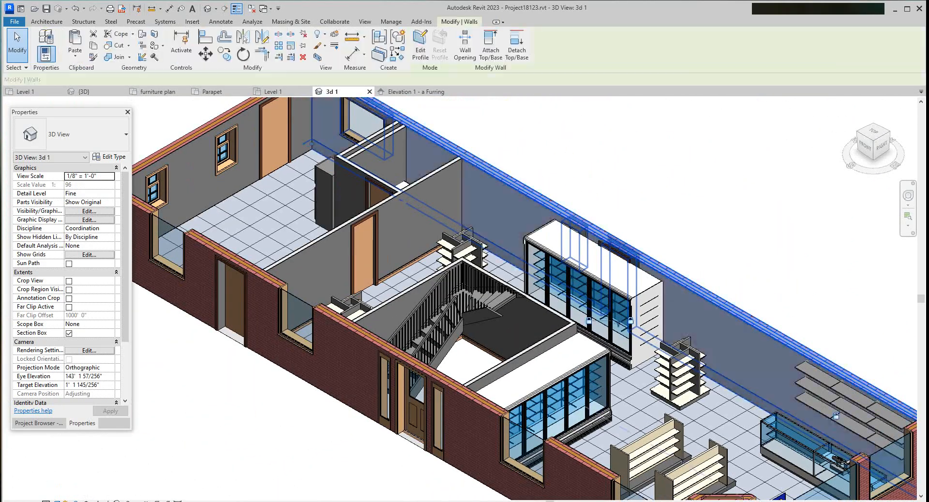
right_click(500, 195)
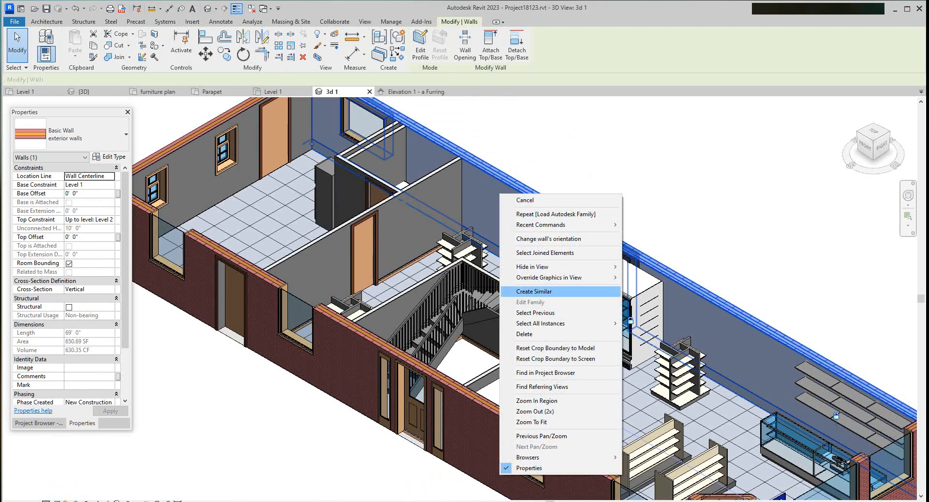
mouse_move(556, 323)
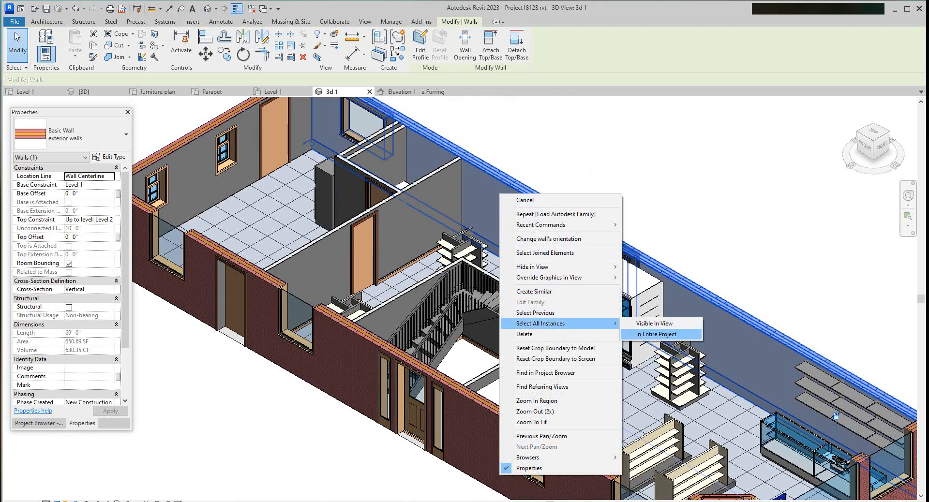
left_click(656, 334)
scroll(656, 334, "down", 3)
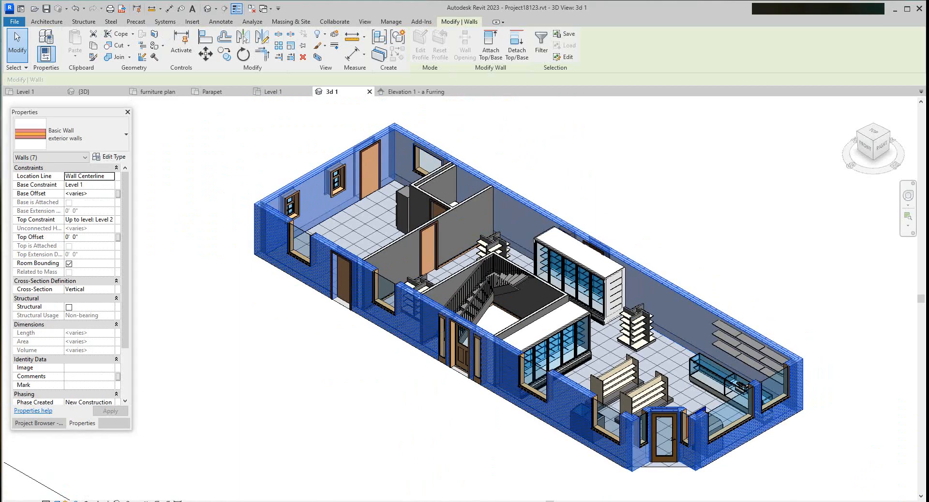
Open the layer structure of the selected exterior walls type for editing.
left_click(110, 157)
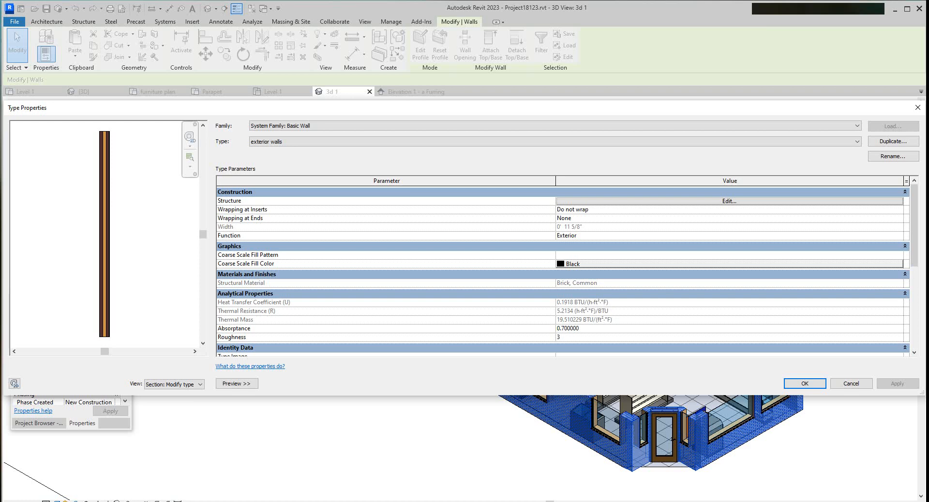
left_click(729, 201)
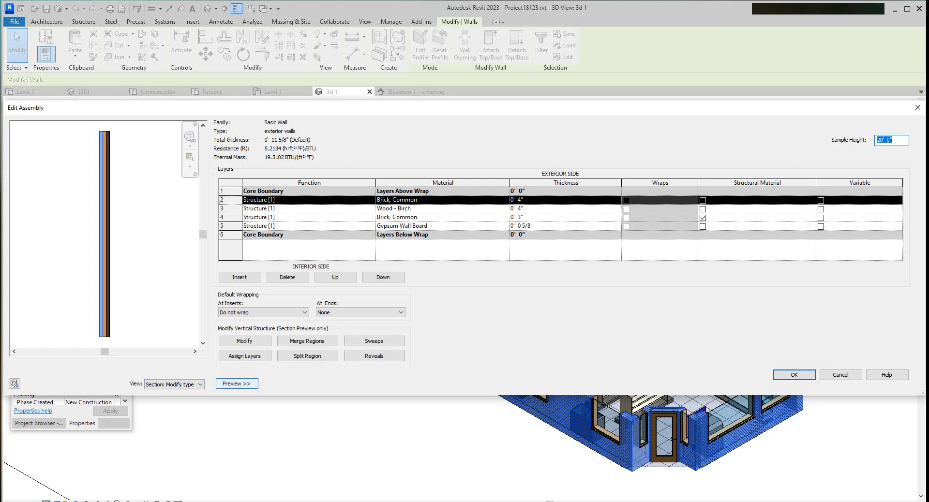
scroll(109, 336, "up", 2)
middle_click_drag(96, 298, 91, 265)
scroll(91, 265, "up", 1)
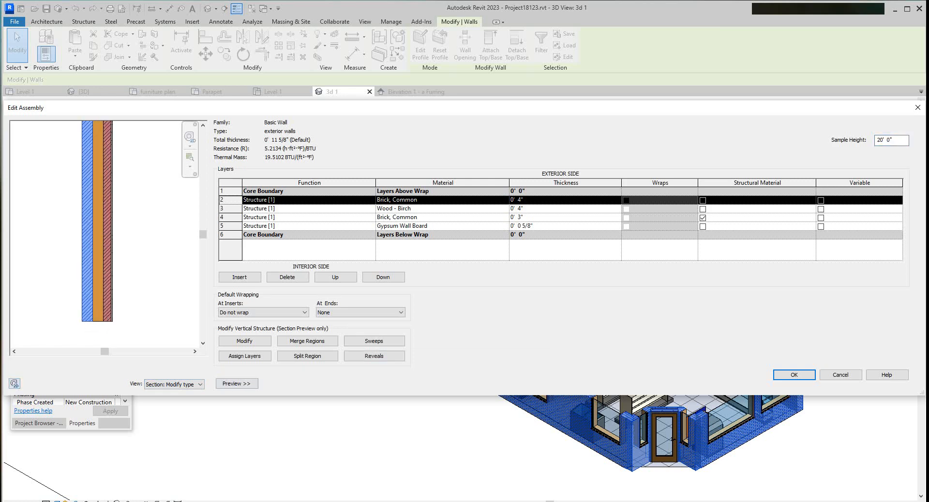
scroll(91, 266, "up", 1)
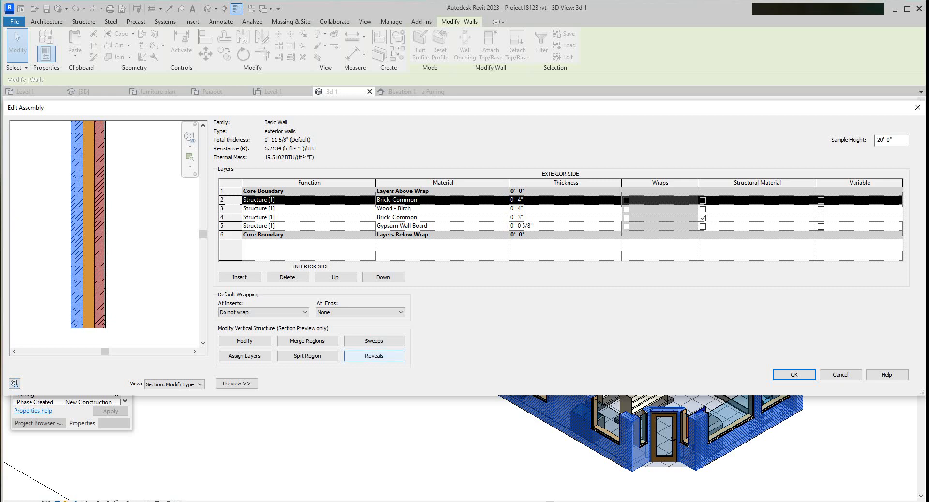
Add a wall sweep to the exterior walls assembly with the Base 1 : 4 1/2" x 5/8" profile and the Door - Panel material.
left_click(374, 341)
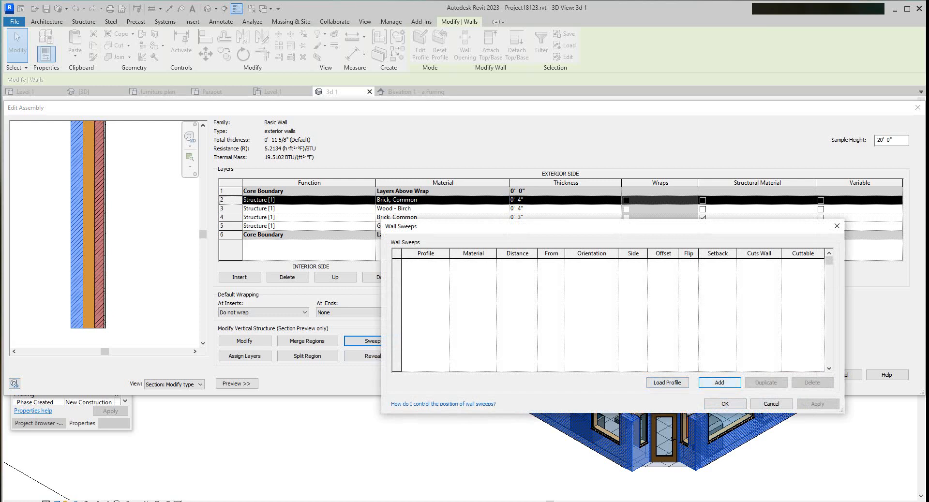
left_click(719, 383)
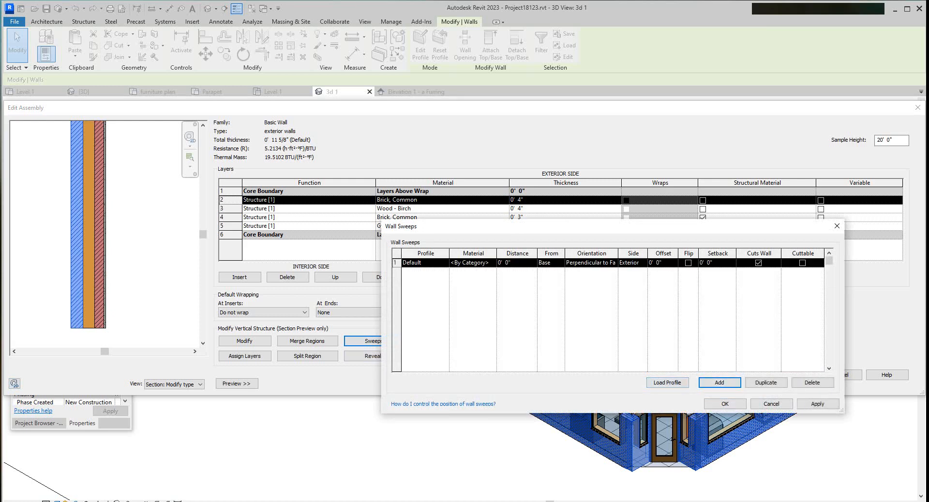
left_click(443, 262)
left_click(444, 263)
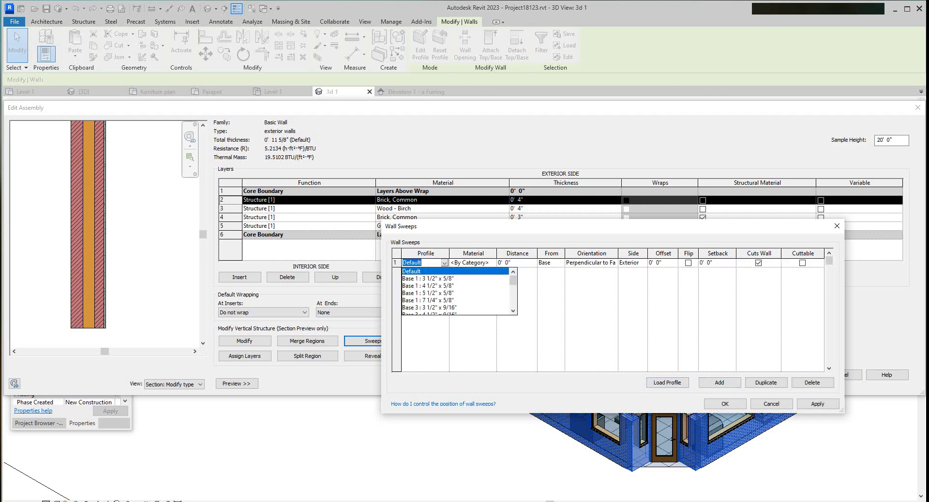
left_click(429, 286)
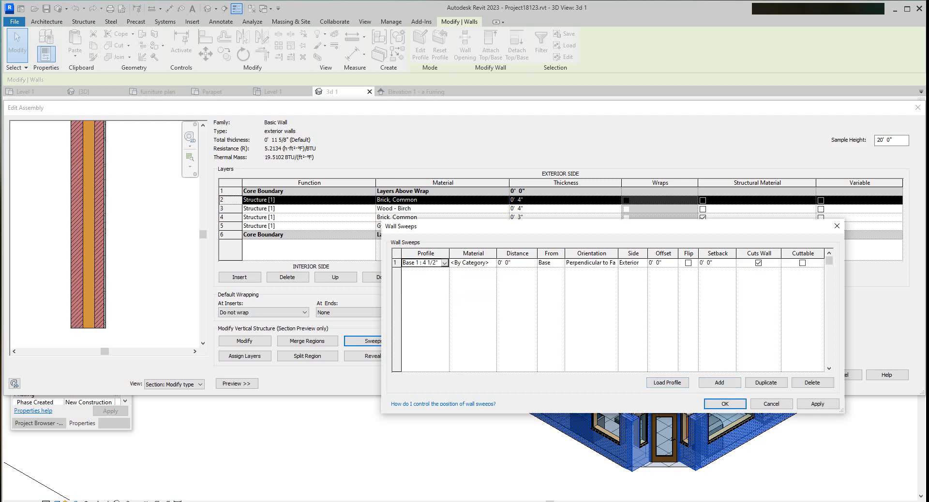
left_click(489, 263)
left_click(492, 263)
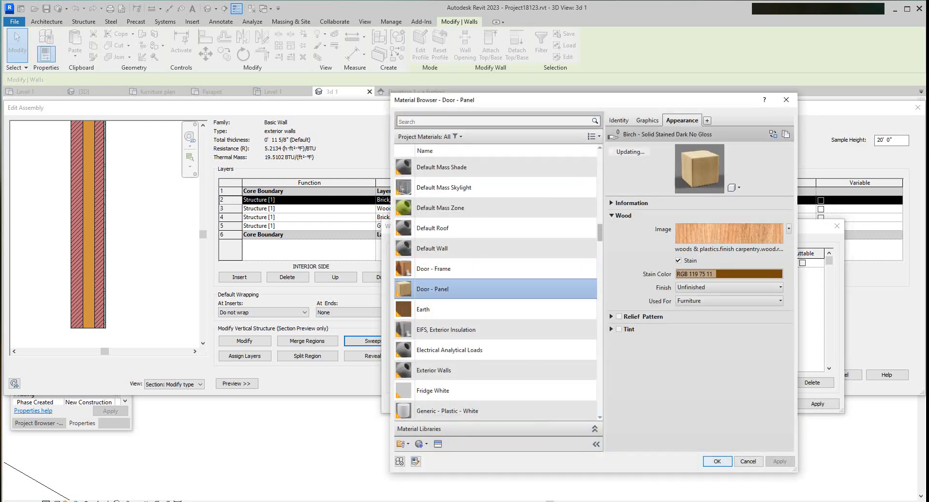
left_click(717, 461)
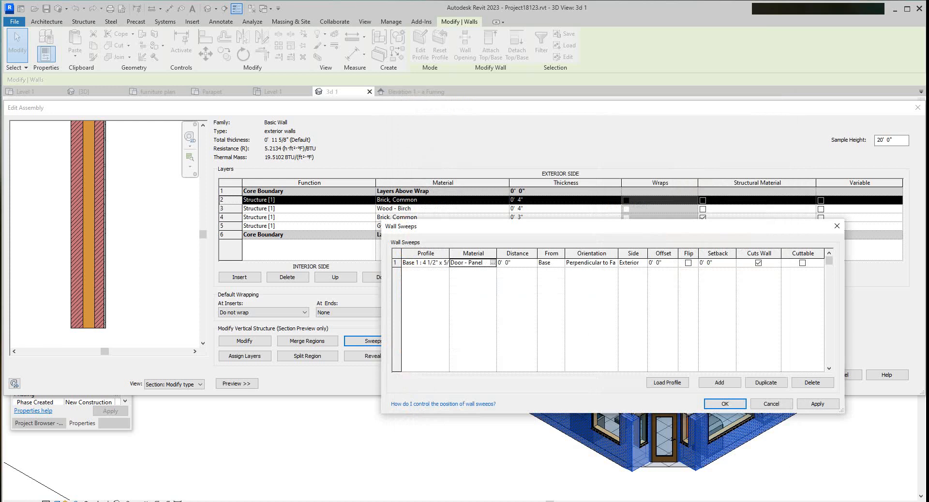
Set the sweep's side to Interior and apply it to the exterior walls assembly.
left_click(642, 263)
left_click(642, 263)
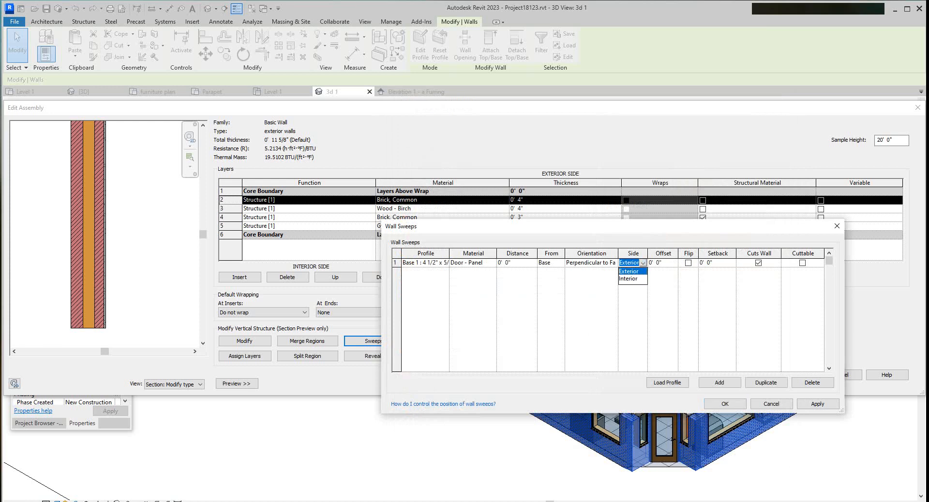
left_click(629, 280)
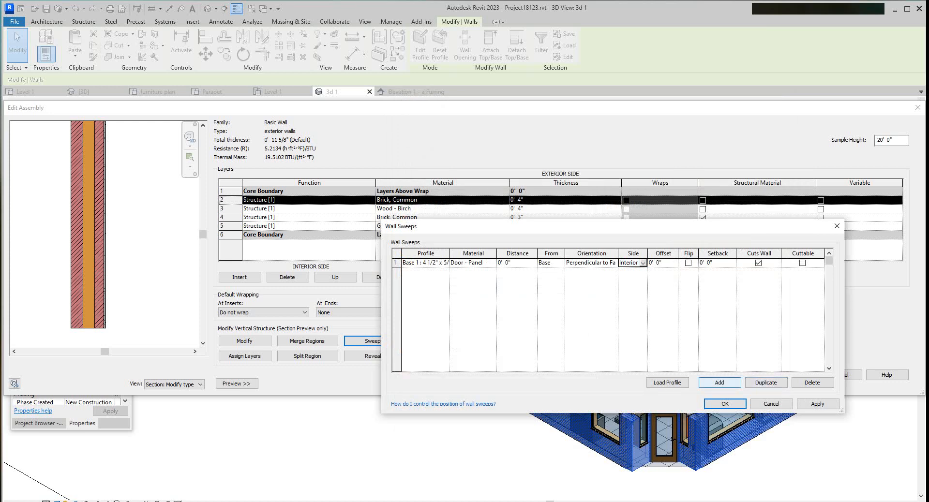
left_click(818, 404)
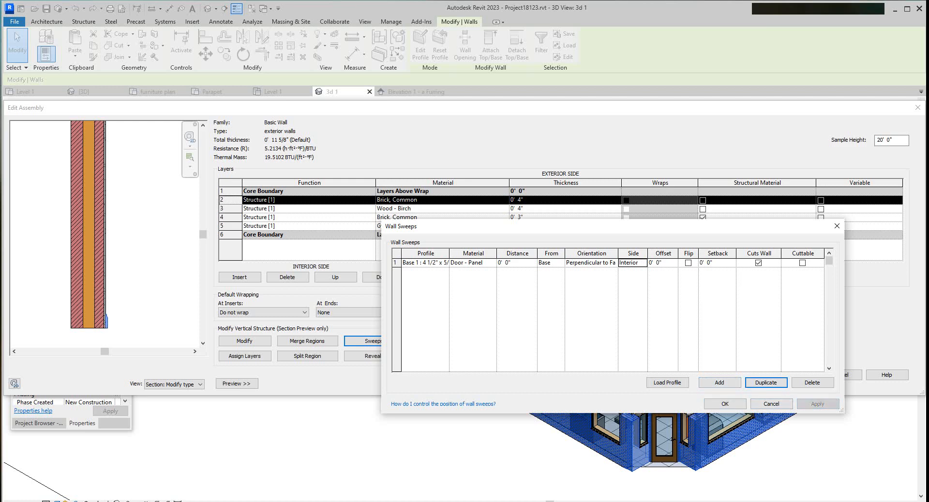
left_click(725, 403)
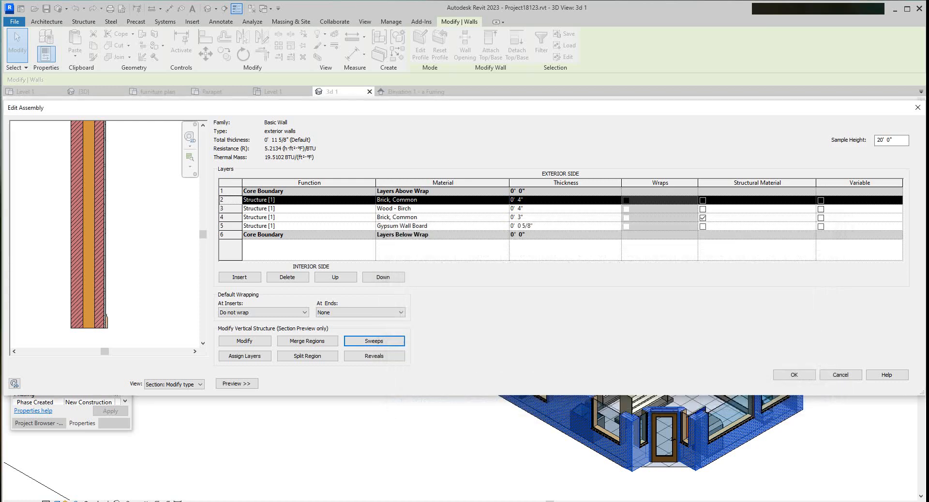
Confirm the edited assembly and type for the exterior walls, and clear the selection.
left_click(794, 375)
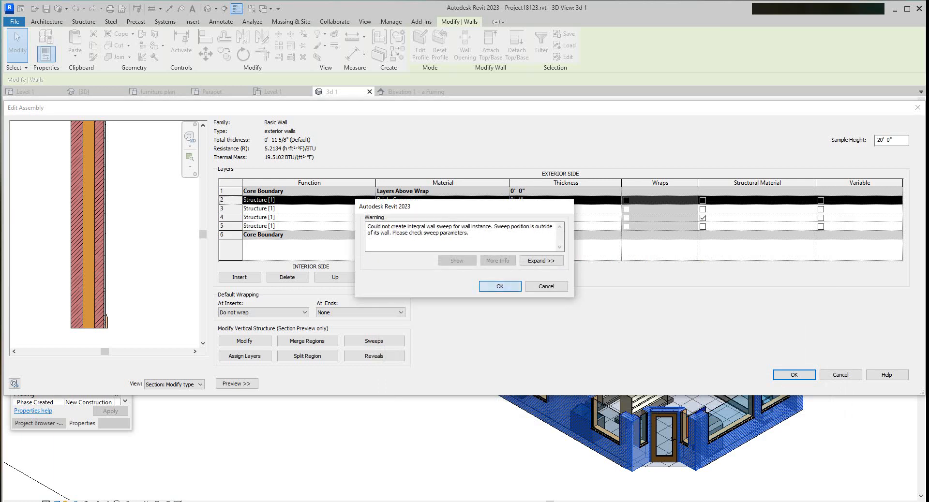
key("Return")
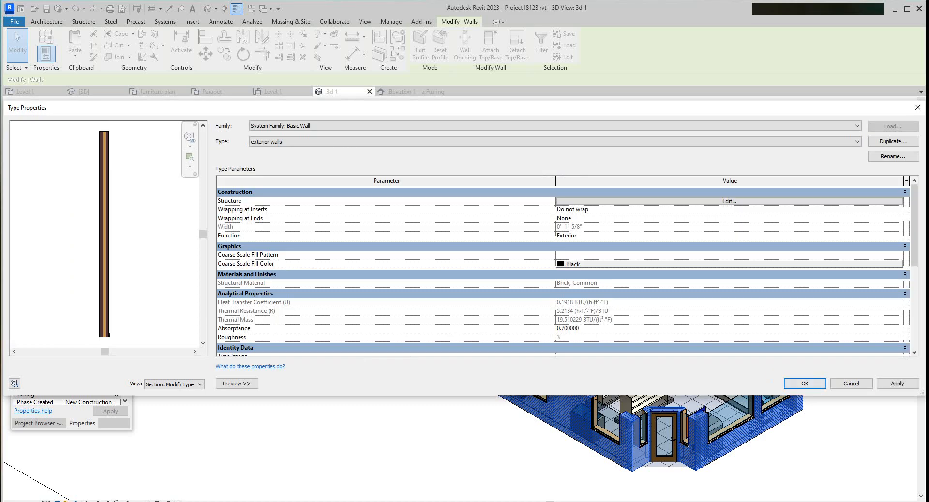
left_click(897, 384)
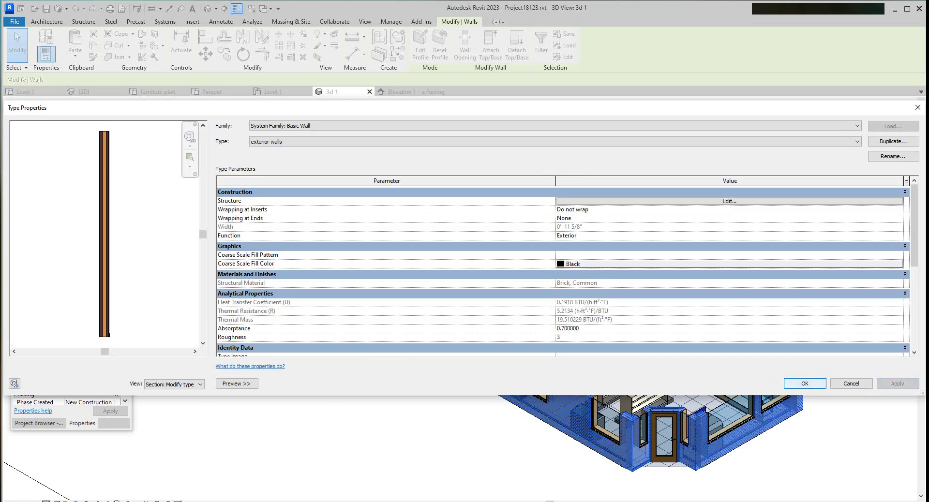
left_click(805, 383)
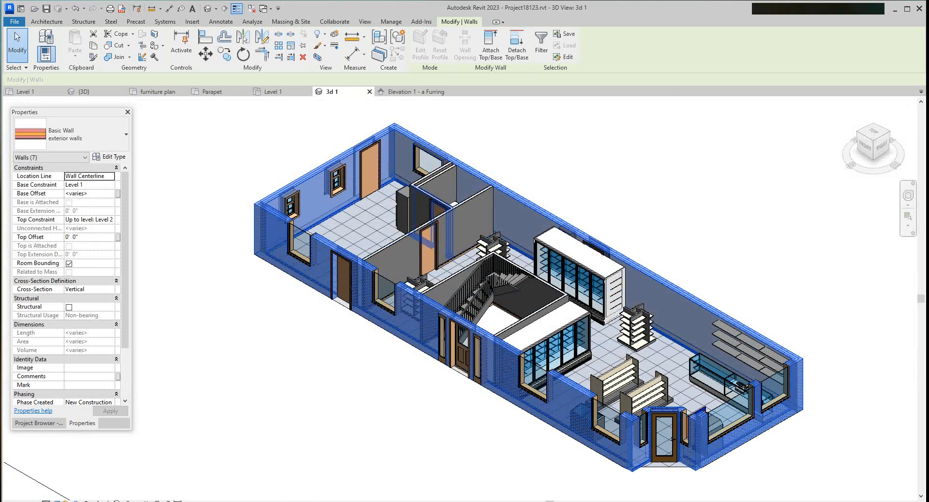
scroll(410, 208, "up", 3)
scroll(409, 213, "down", 3)
key("Escape")
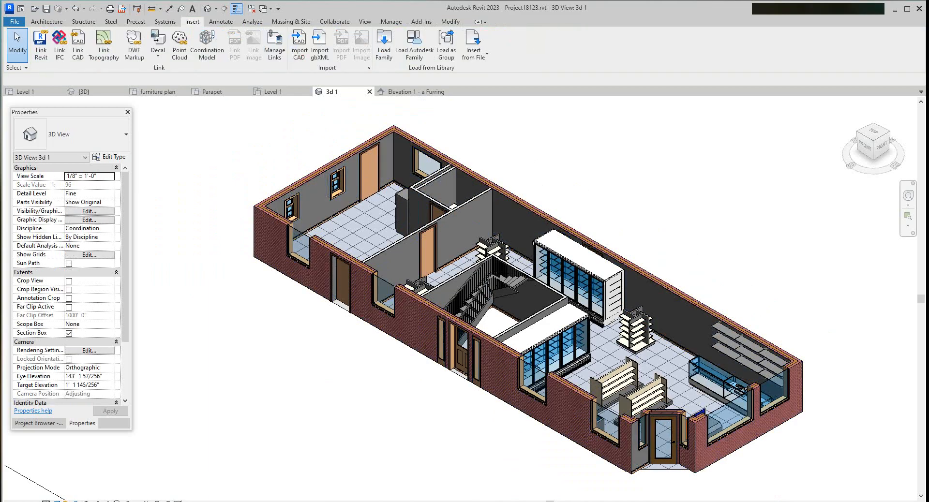
Examine the baseboards along the exterior and partition walls in the 3D view.
scroll(397, 196, "up", 4)
scroll(474, 309, "down", 3)
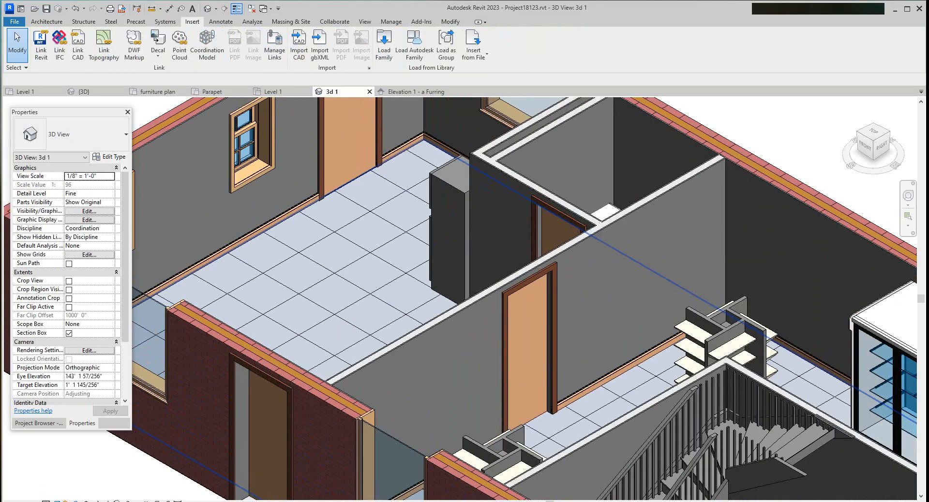
scroll(489, 295, "up", 2)
scroll(489, 294, "down", 3)
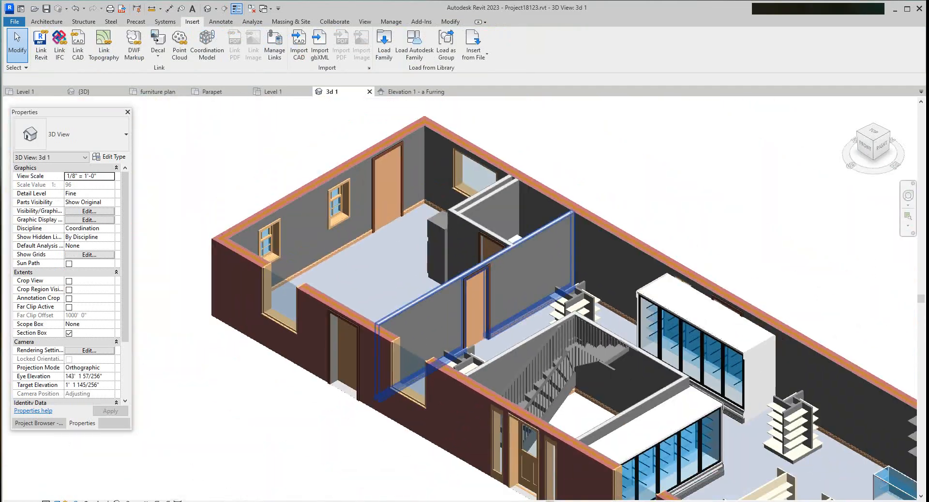
mouse_move(865, 146)
left_mouse_down()
mouse_move(853, 169)
mouse_move(805, 162)
mouse_move(803, 149)
mouse_move(824, 148)
mouse_move(806, 159)
mouse_move(799, 146)
mouse_move(828, 155)
mouse_move(869, 131)
mouse_move(864, 144)
left_mouse_up()
scroll(443, 304, "down", 4)
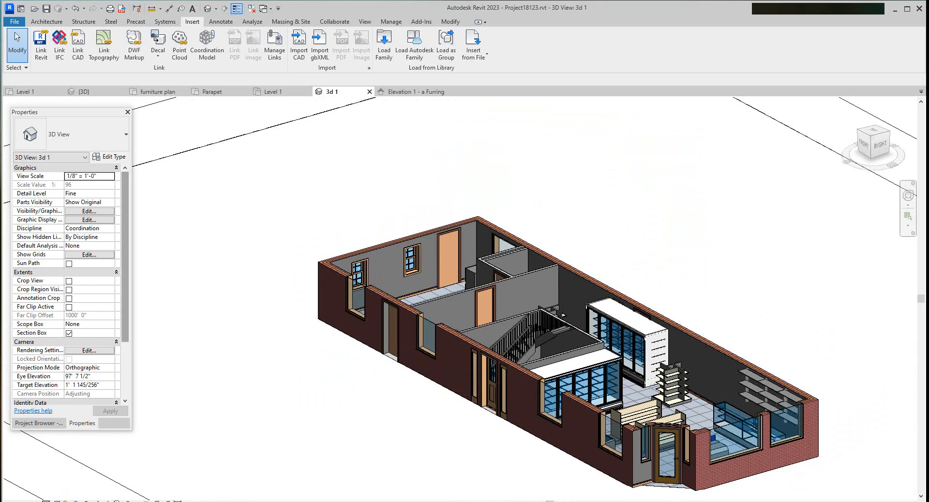
scroll(533, 264, "down", 2)
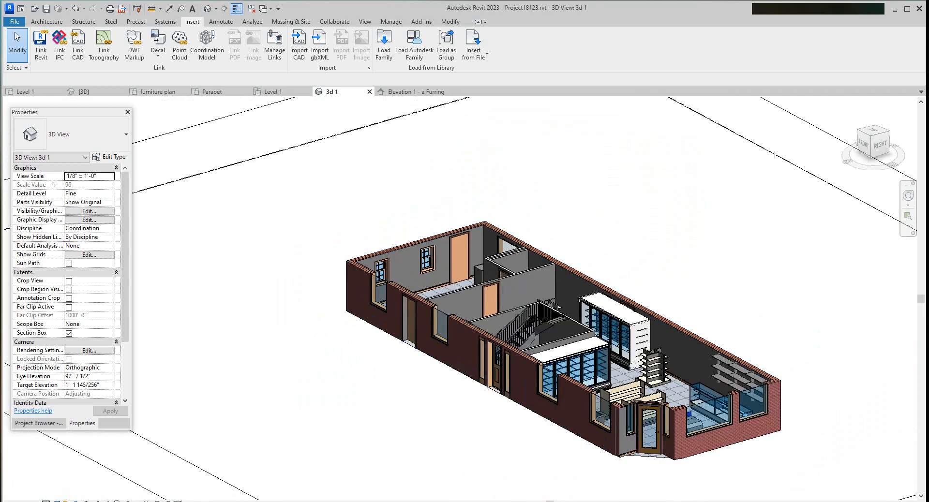
scroll(71, 284, "down", 1)
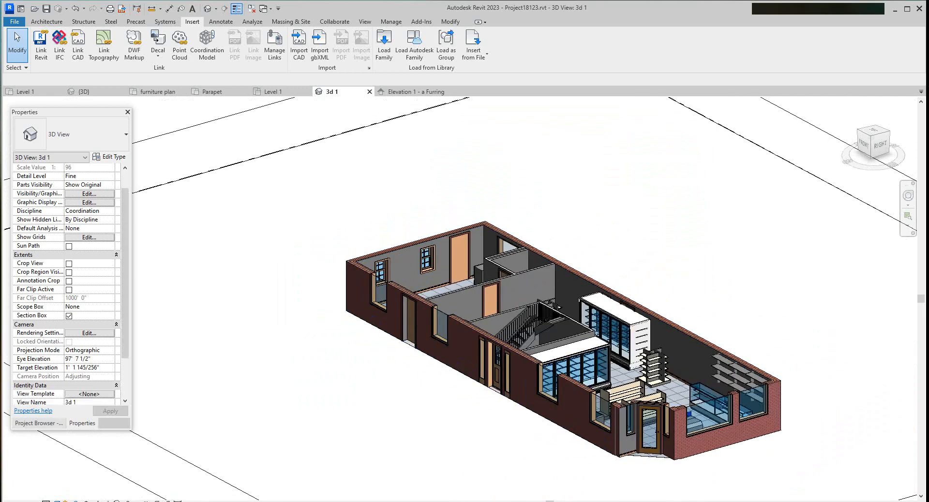
Open the Level 1 ceiling plan and start automatic ceiling placement.
left_click(39, 423)
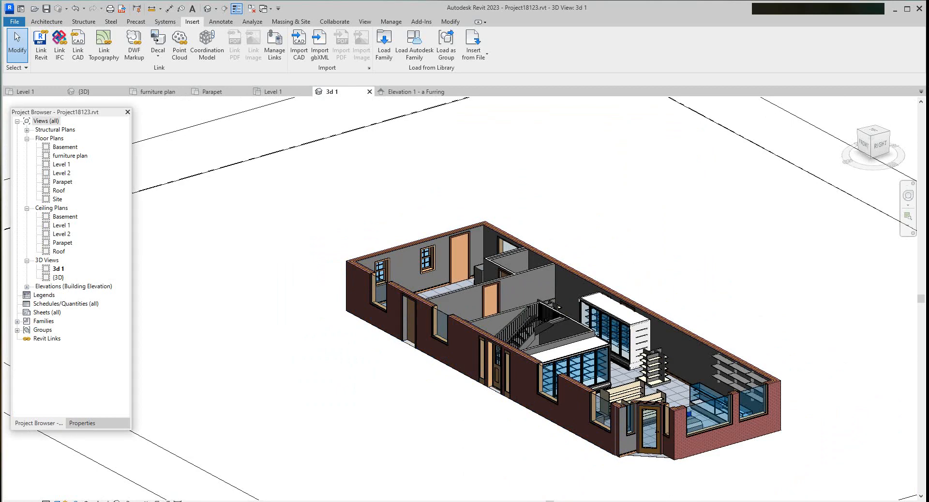
double_click(61, 226)
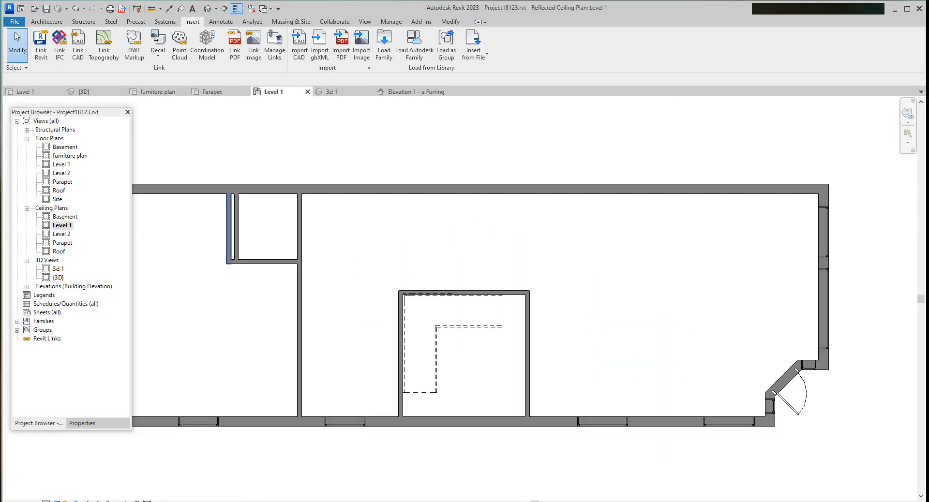
scroll(414, 255, "down", 2)
middle_click_drag(414, 254, 469, 245)
middle_click_drag(360, 219, 361, 220)
scroll(361, 221, "up", 3)
scroll(361, 220, "down", 3)
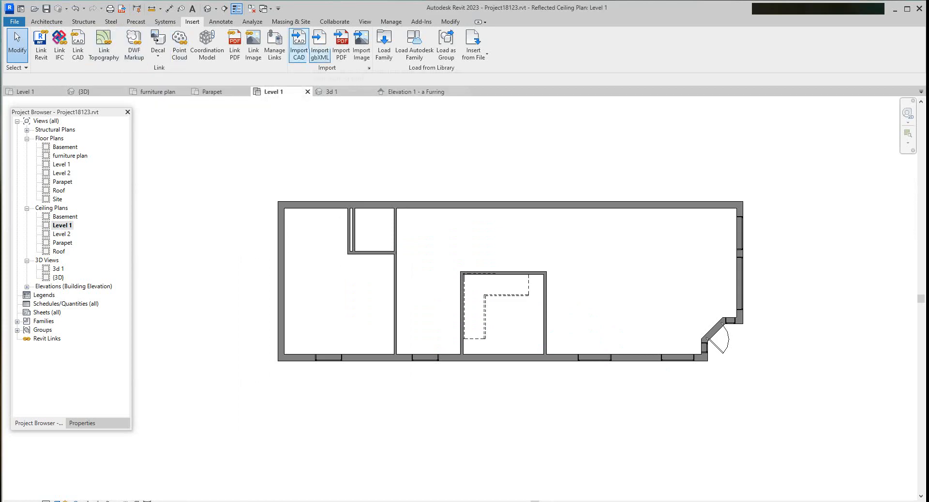
left_click(165, 22)
scroll(379, 140, "up", 2)
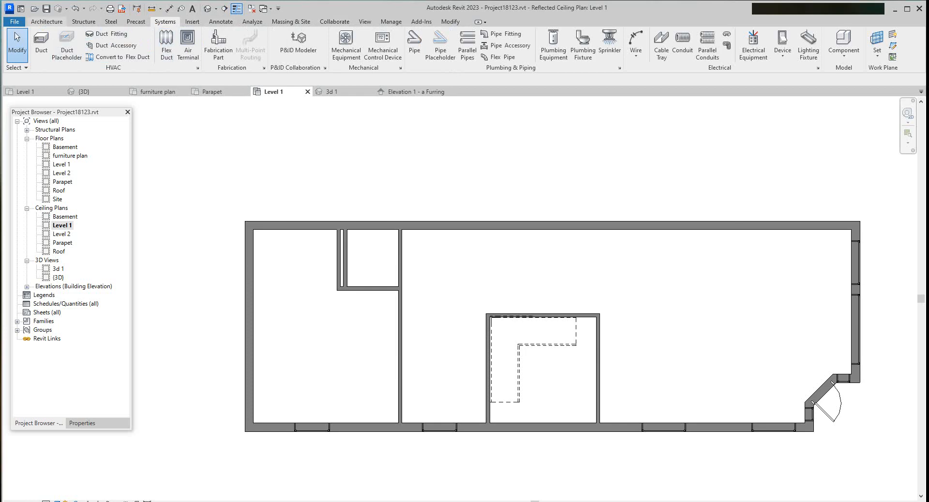
left_click(47, 22)
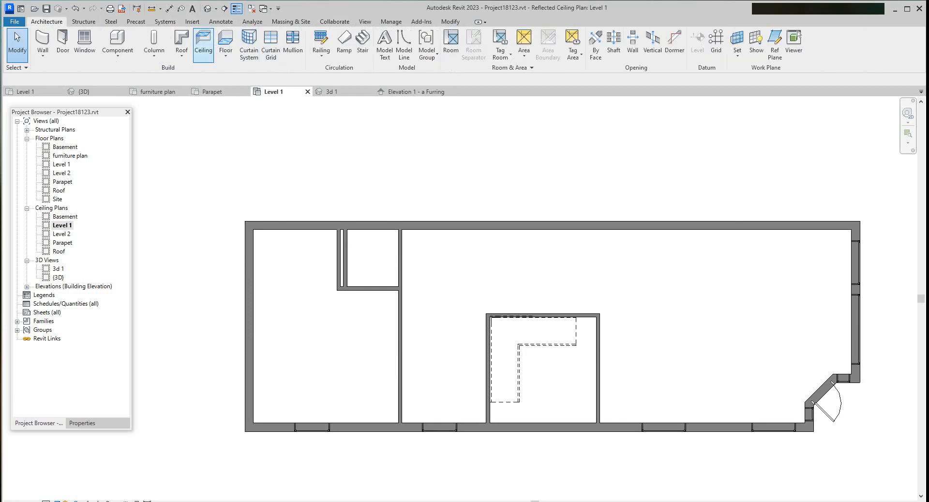
left_click(203, 43)
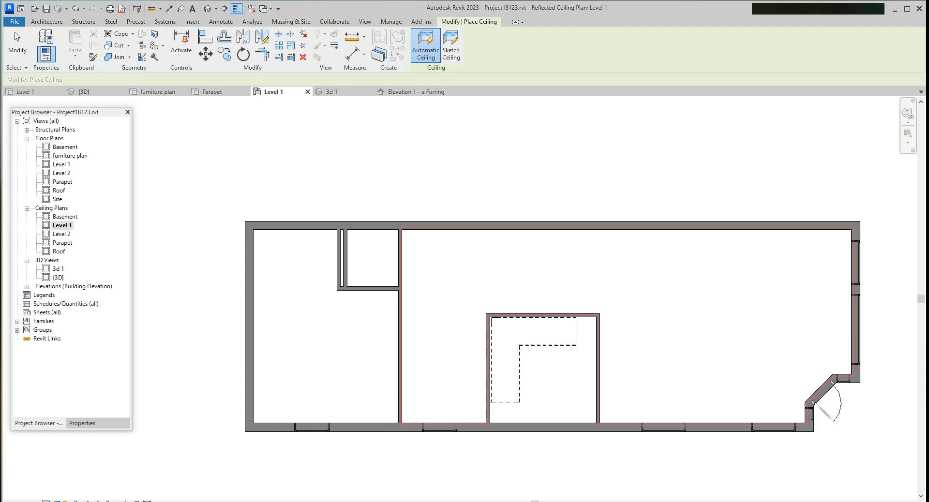
Try an automatic ceiling in the large room around the stair enclosure, and undo its placement.
left_click(471, 266)
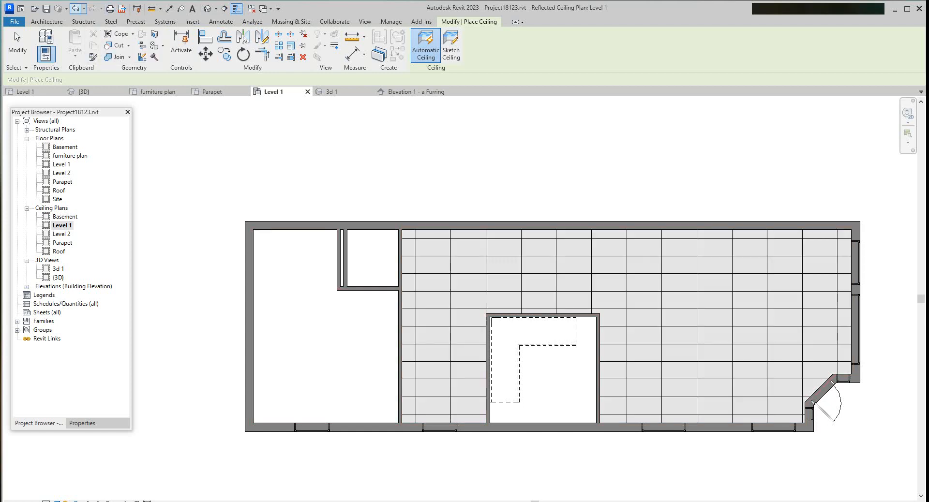
left_click(75, 8)
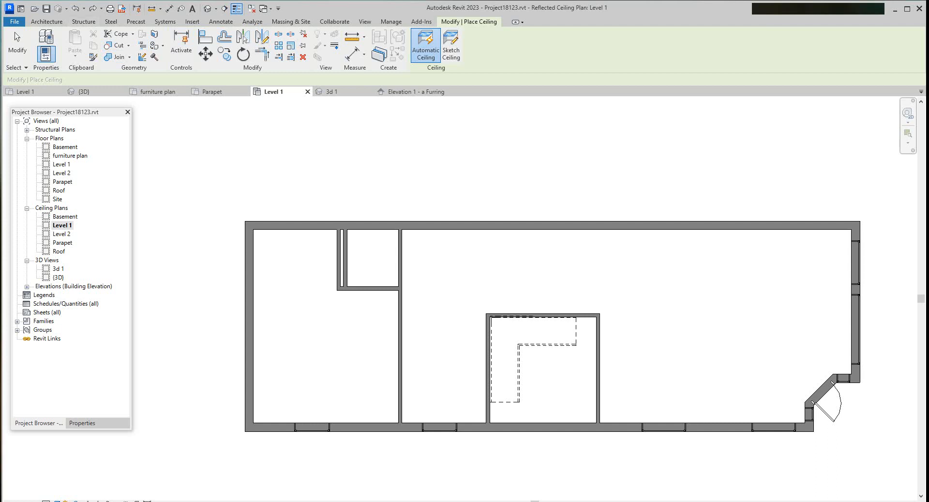
Place automatic ceilings of type GWB on Mtl. Stud in the large room, the back room and the small enclosed room.
left_click(82, 423)
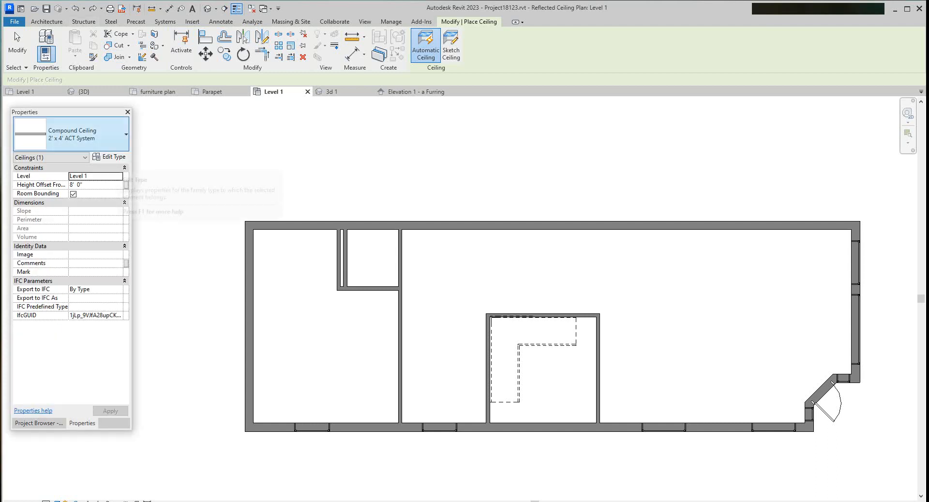
left_click(73, 134)
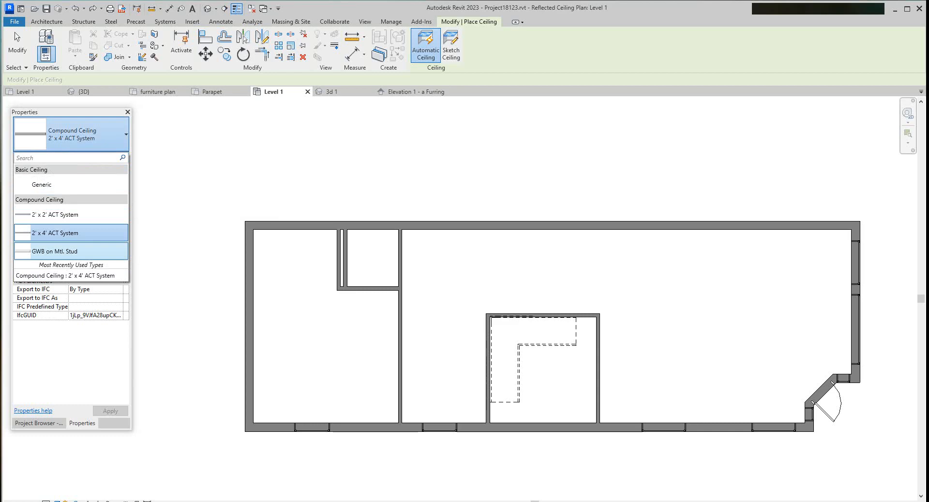
left_click(55, 251)
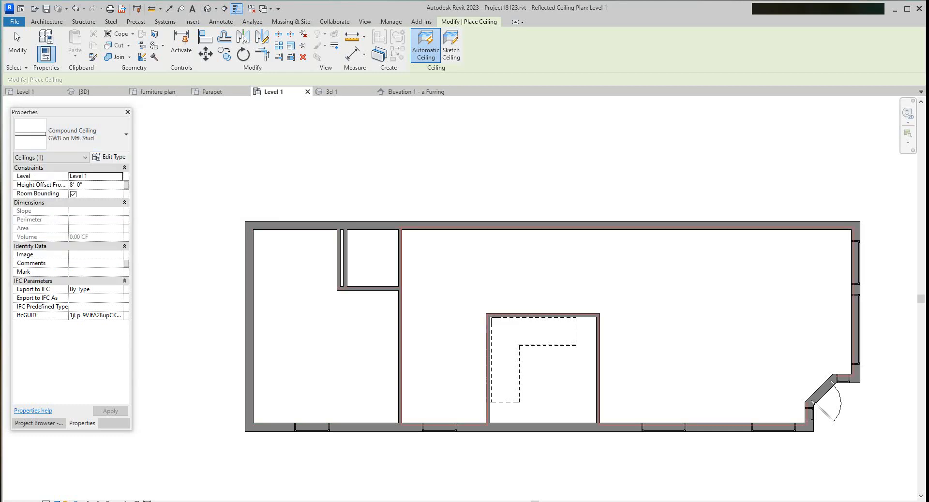
left_click(455, 300)
left_click(325, 329)
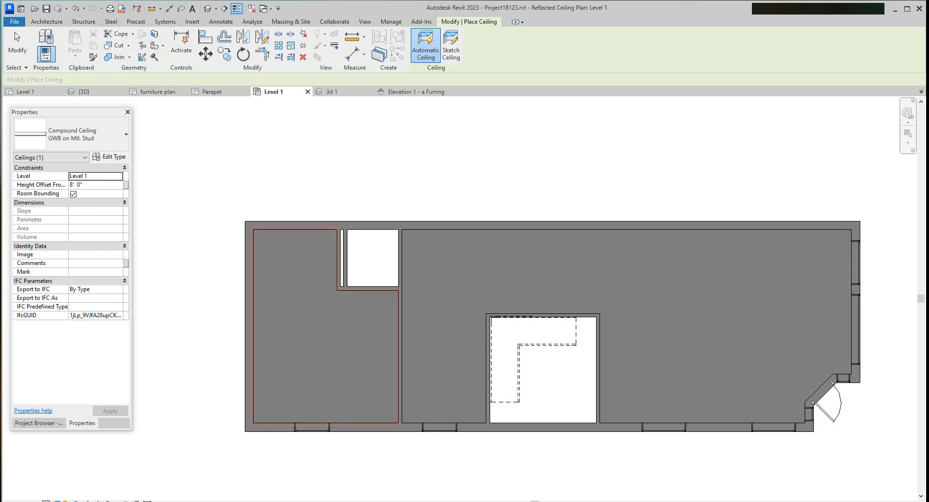
left_click(373, 259)
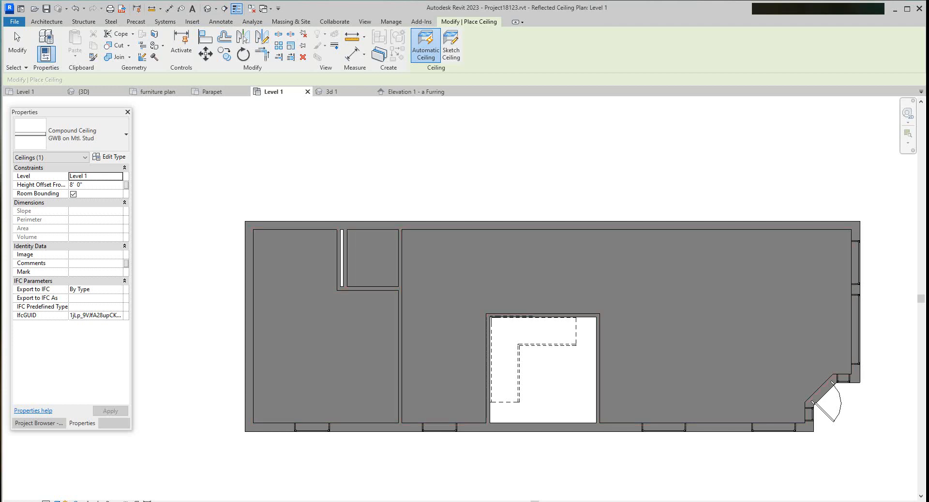
Examine the placed ceilings in the Level 1 ceiling plan and the whole building in the {3D} view.
scroll(730, 350, "down", 4)
scroll(664, 310, "up", 4)
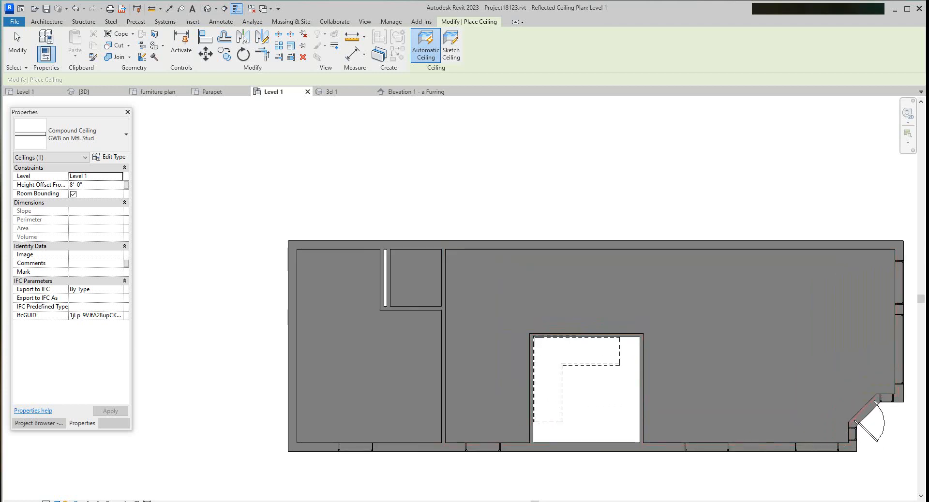
scroll(578, 304, "up", 1)
middle_click_drag(578, 304, 525, 271)
scroll(525, 271, "down", 1)
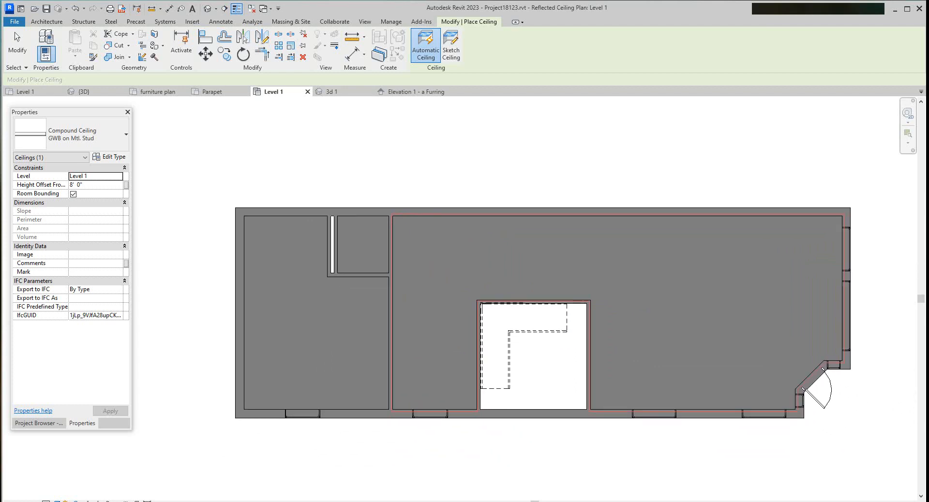
scroll(571, 313, "up", 1)
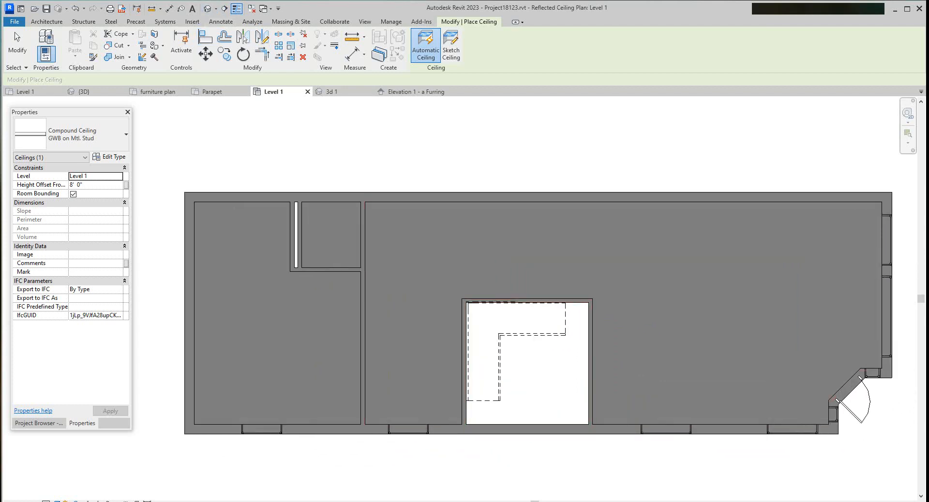
left_click(90, 92)
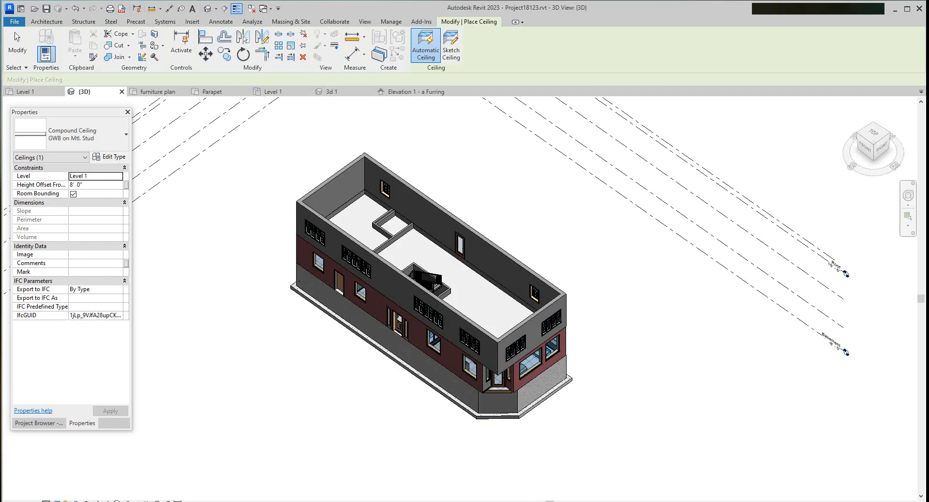
scroll(404, 275, "up", 1)
scroll(403, 275, "down", 2)
scroll(372, 278, "up", 3)
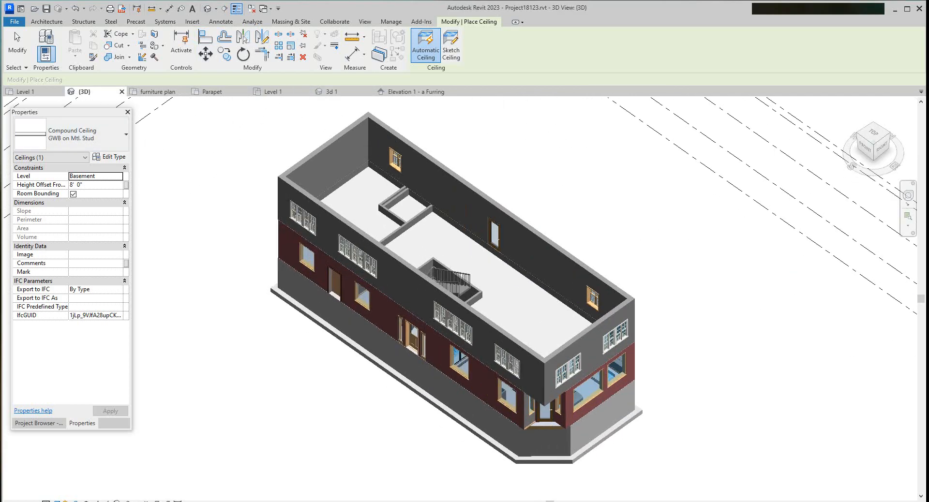
scroll(554, 318, "up", 2)
scroll(454, 269, "up", 1)
scroll(454, 269, "down", 1)
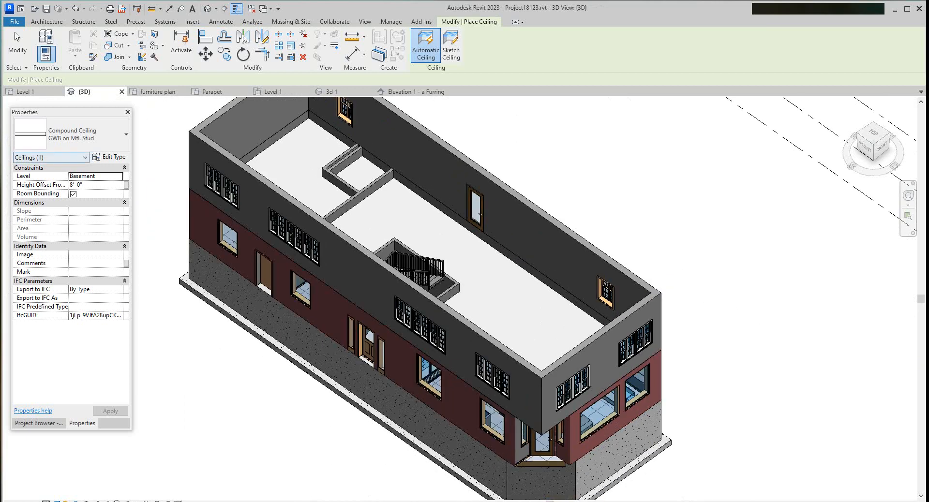
Open the 3d 1 view and examine the furnished Level 1 interior from above at the front-right corner.
left_click(37, 423)
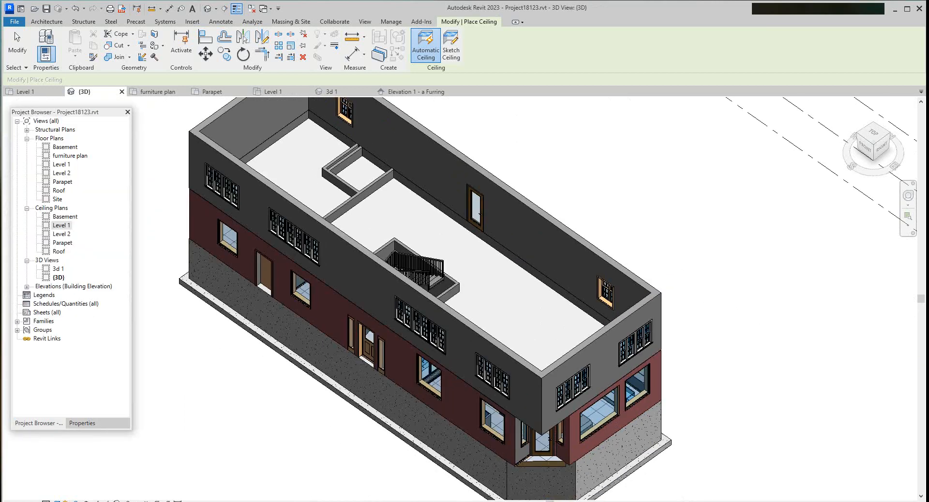
double_click(59, 269)
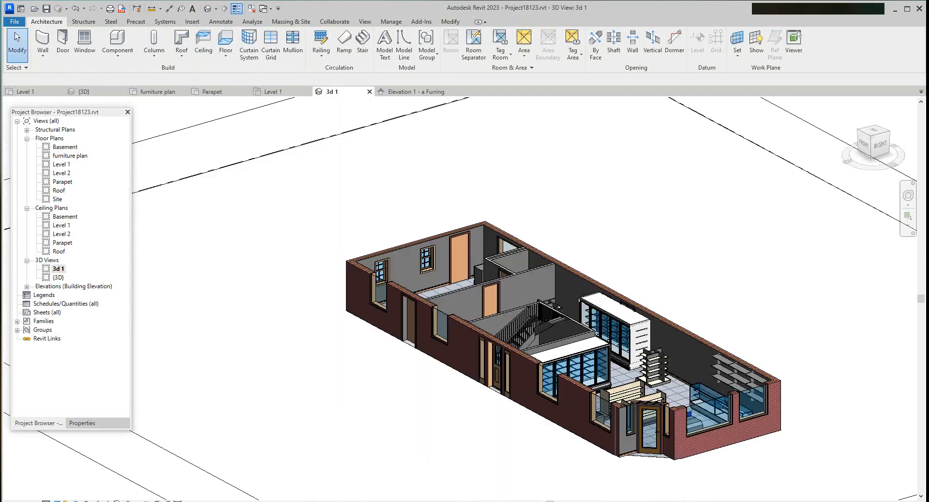
scroll(827, 196, "up", 1)
mouse_move(827, 196)
middle_mouse_down()
mouse_move(785, 228)
mouse_move(787, 257)
middle_mouse_up()
left_click_drag(871, 144, 832, 146)
middle_click_drag(435, 290, 629, 291, "shift")
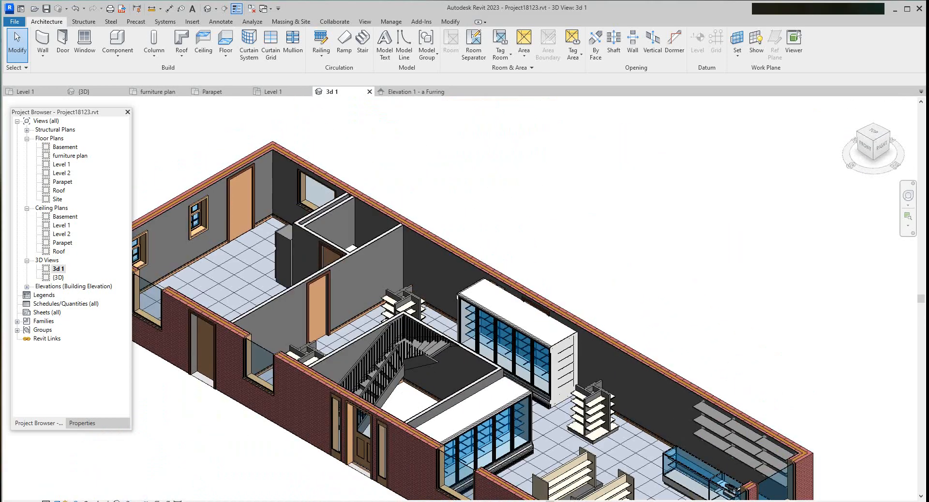
scroll(632, 400, "up", 1)
middle_click_drag(632, 400, 648, 336)
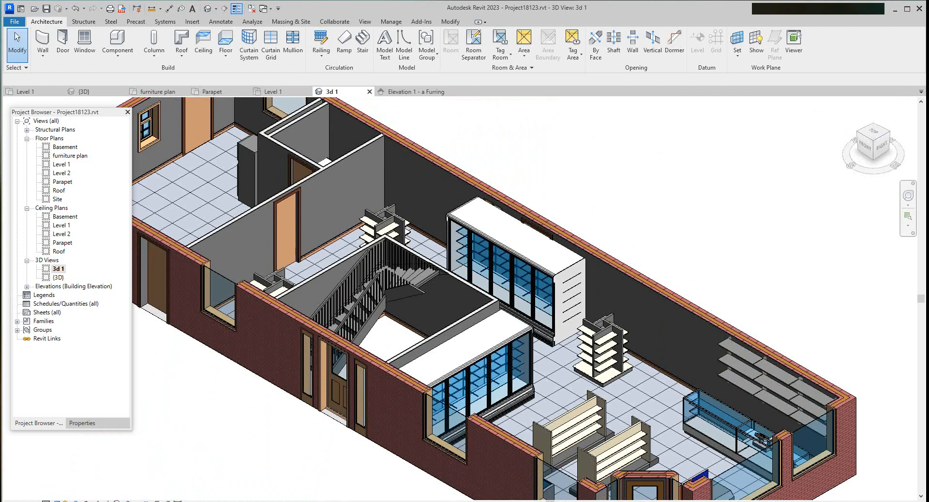
scroll(687, 208, "down", 2)
scroll(685, 204, "up", 2)
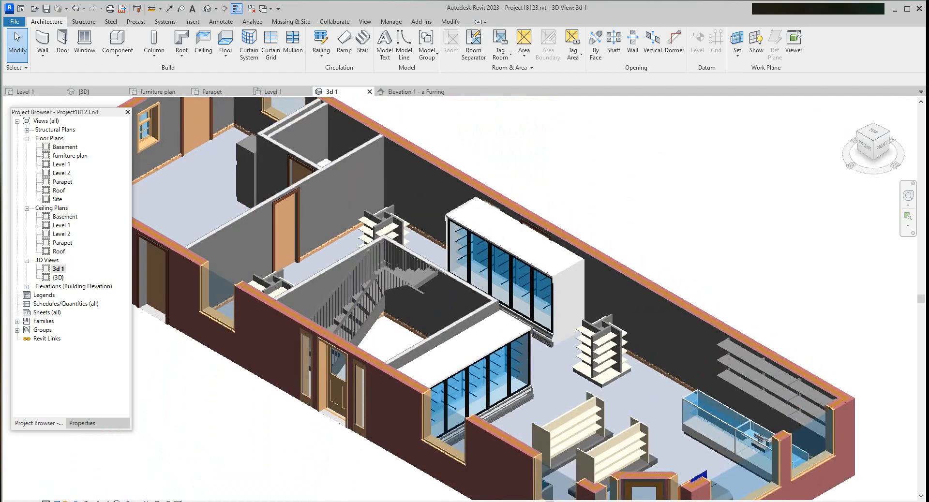
middle_click_drag(684, 204, 688, 213)
scroll(689, 214, "down", 2)
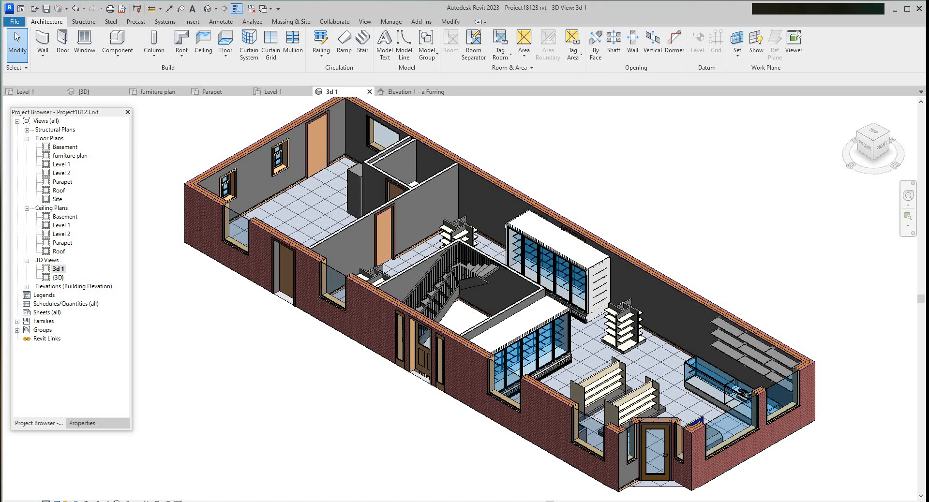
left_click(414, 501)
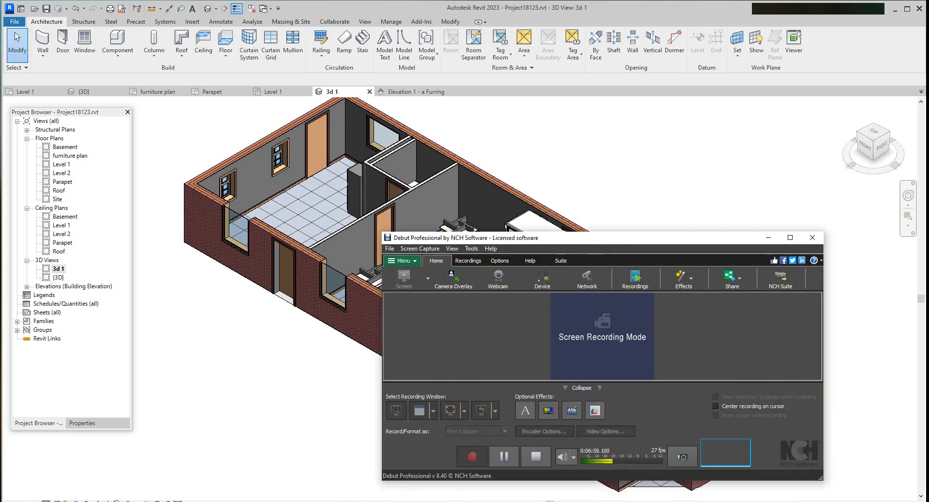